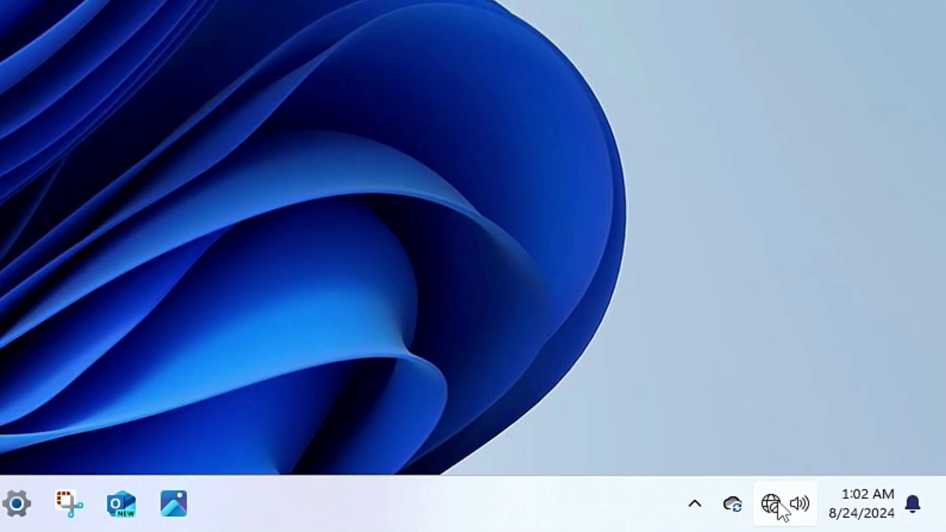
# Open the Network Connections window by searching for ncpa.cpl.
pyautogui.moveTo(774, 505)
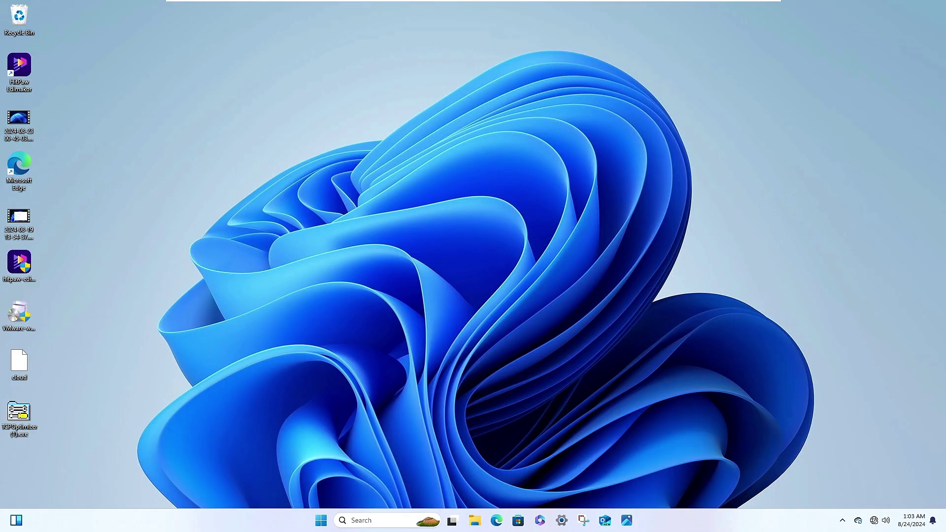
pyautogui.click(369, 523)
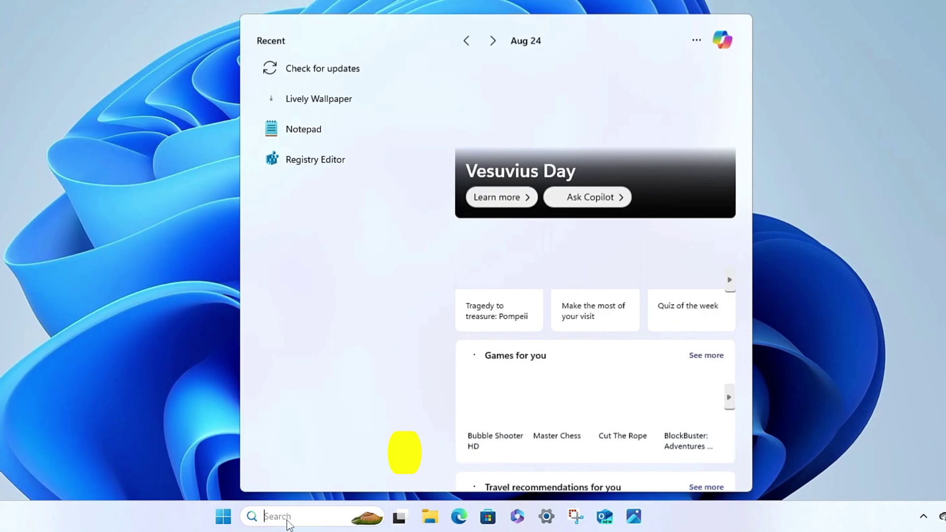
pyautogui.write('ncpa.cp')
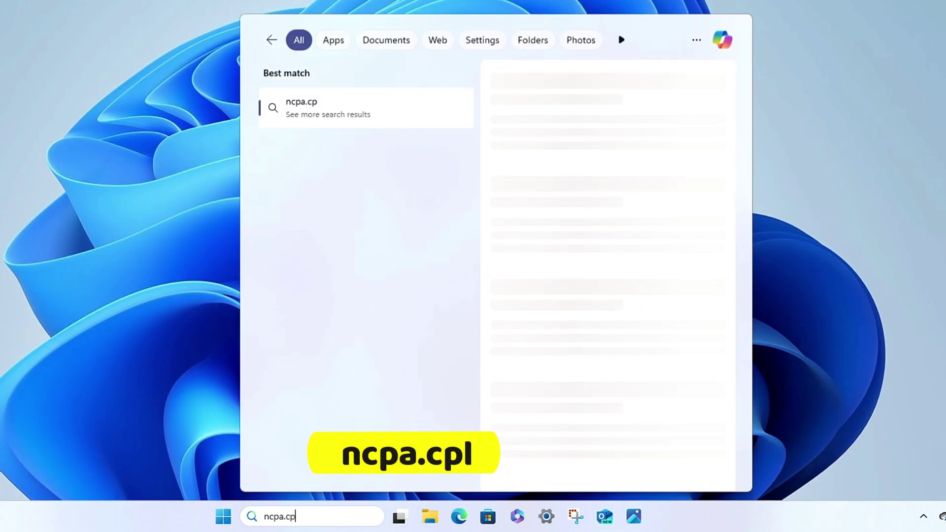
pyautogui.write('l')
pyautogui.press('Return')
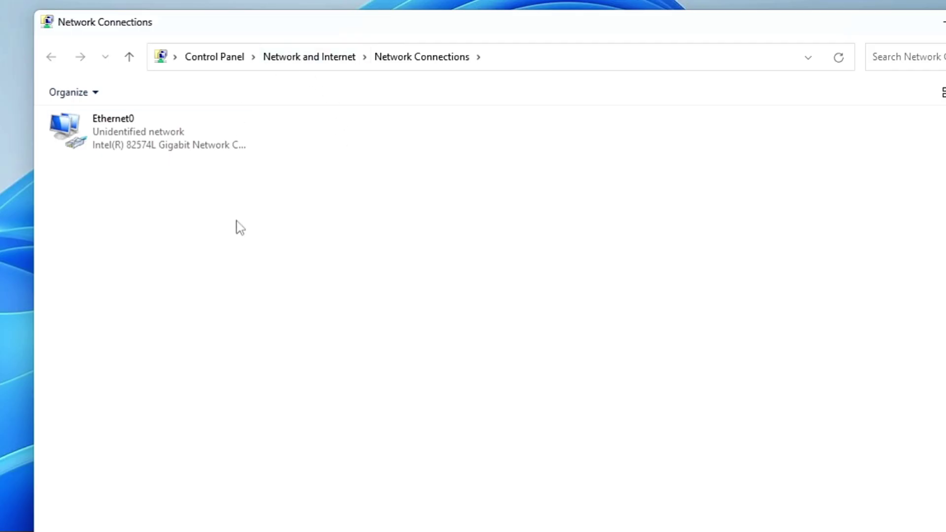
# Uncheck Internet Protocol Version 6 (TCP/IPv6) in Ethernet0's properties and confirm with OK.
pyautogui.click(173, 138)
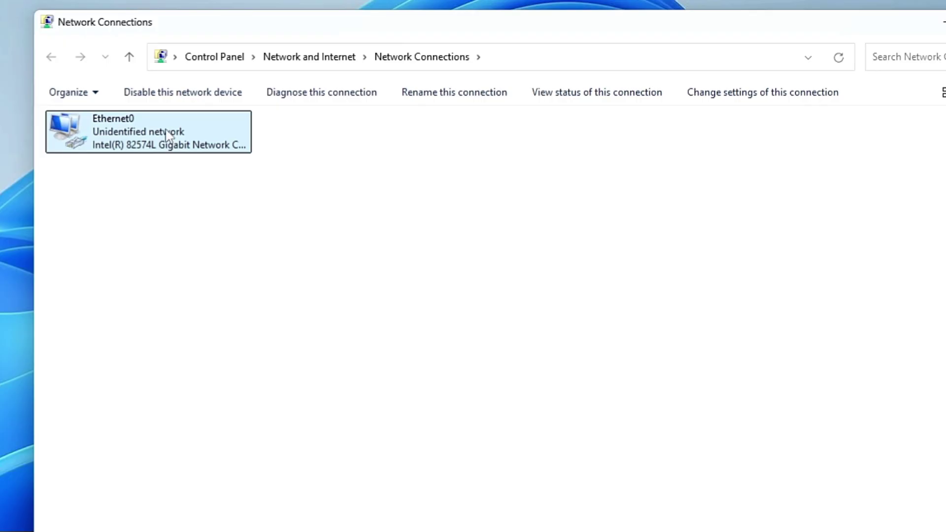
pyautogui.rightClick(167, 130)
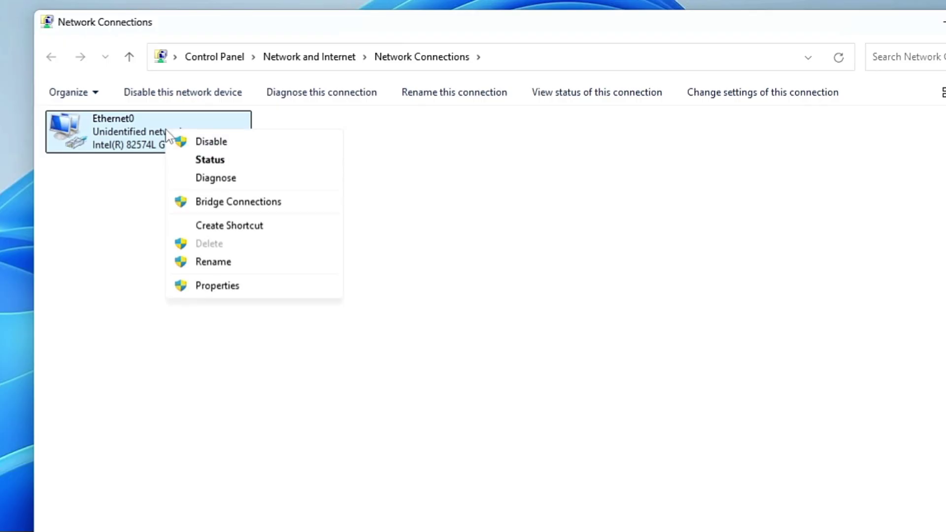
pyautogui.click(225, 285)
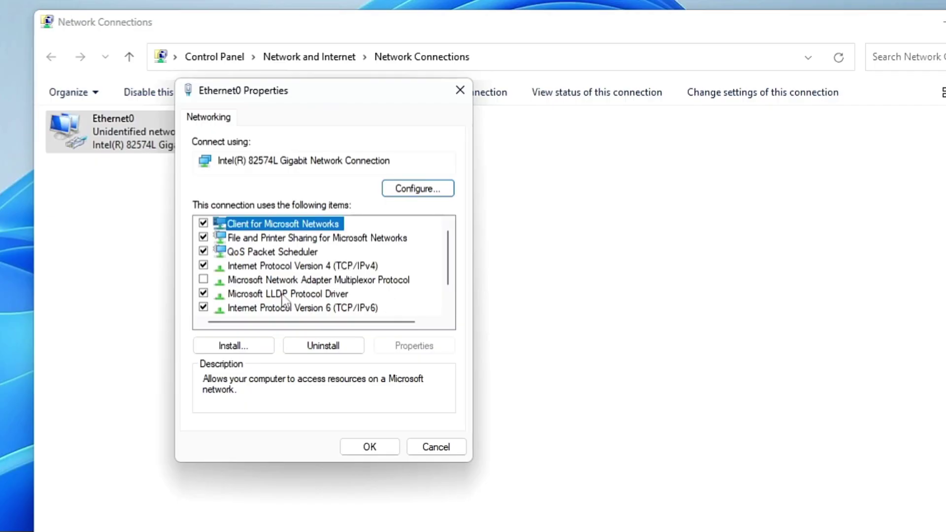
pyautogui.scroll(-1, 283, 300)
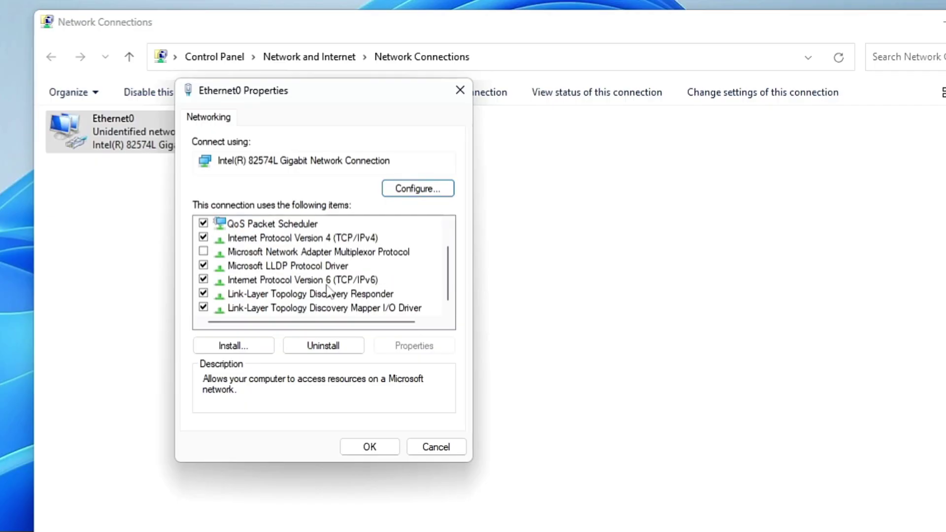
pyautogui.click(203, 280)
pyautogui.click(369, 448)
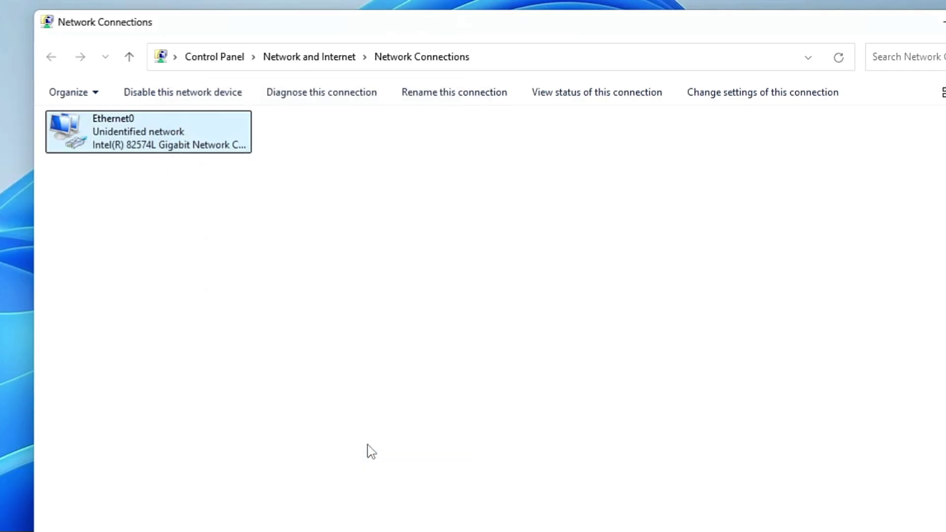
# Clear 'Allow the computer to turn off this device to save power' for Ethernet0's Intel 82574L adapter.
pyautogui.rightClick(185, 131)
pyautogui.click(244, 285)
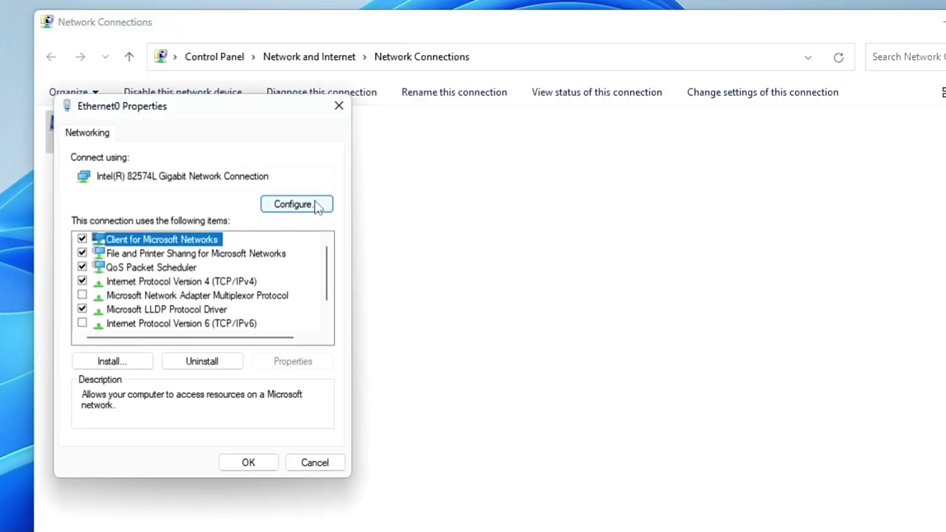
pyautogui.click(316, 206)
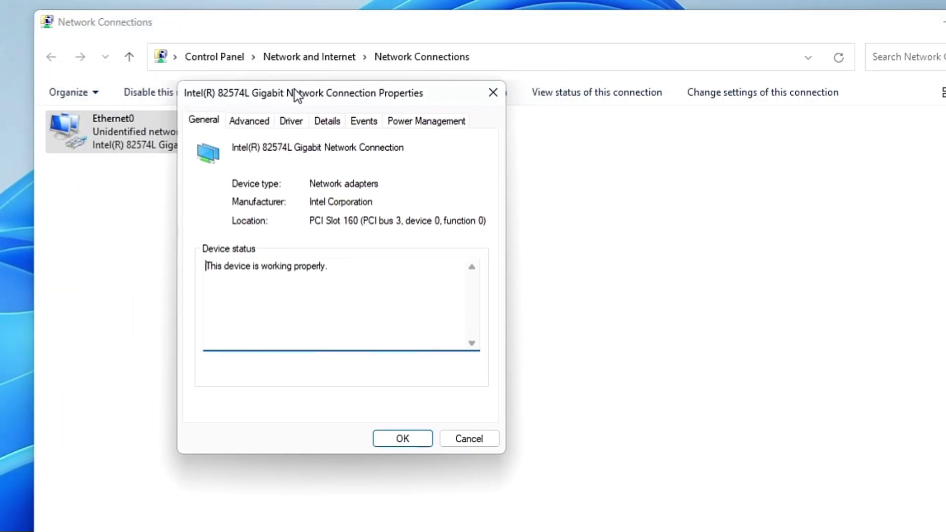
pyautogui.click(410, 124)
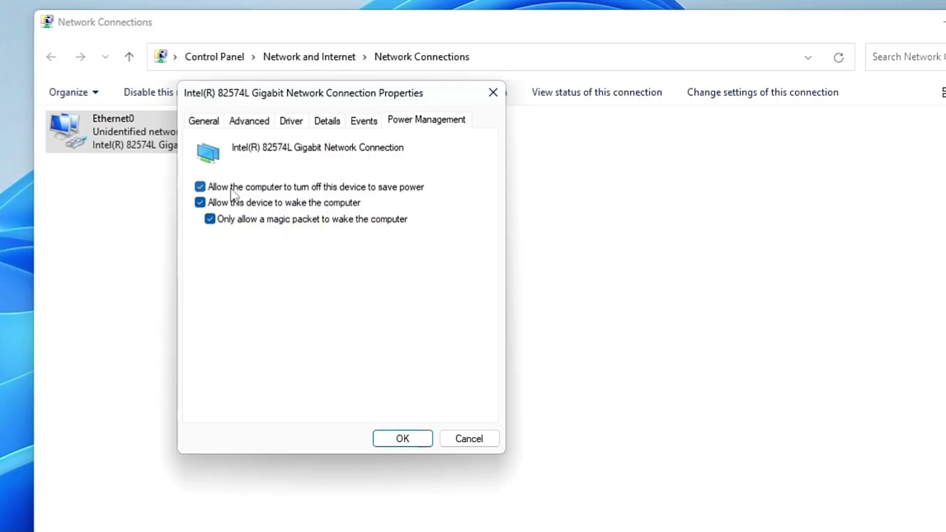
pyautogui.click(357, 189)
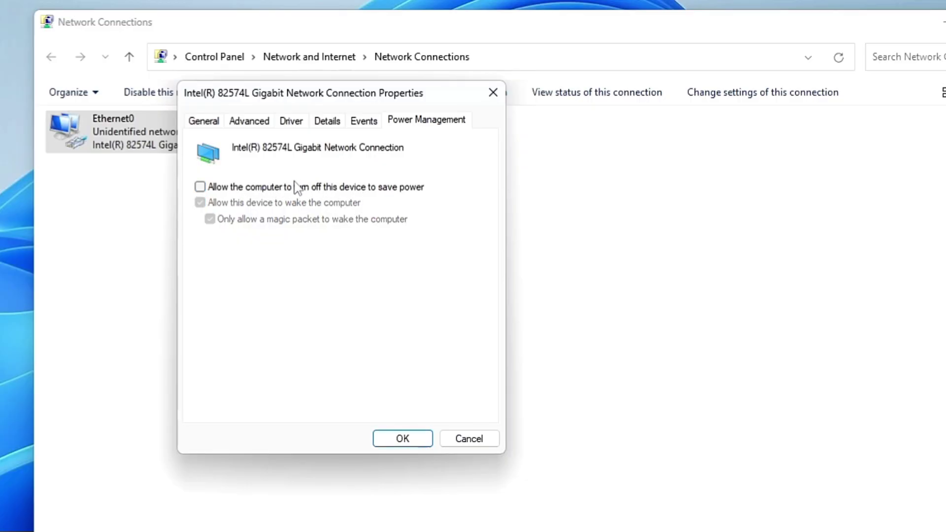
pyautogui.click(403, 439)
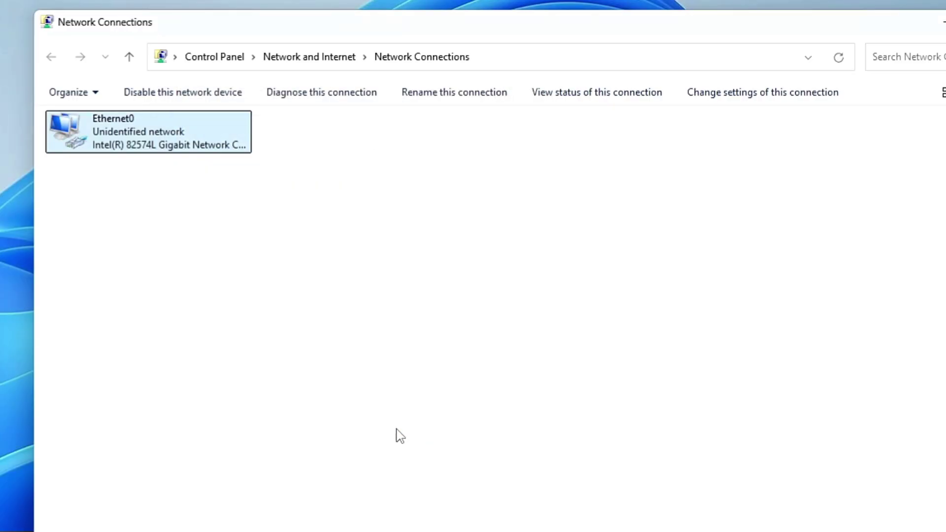
pyautogui.click(123, 124)
# Set Ethernet0's IPv4 DNS servers manually to 1.1.1.1 and 1.0.0.1, then close both dialogs.
pyautogui.rightClick(126, 123)
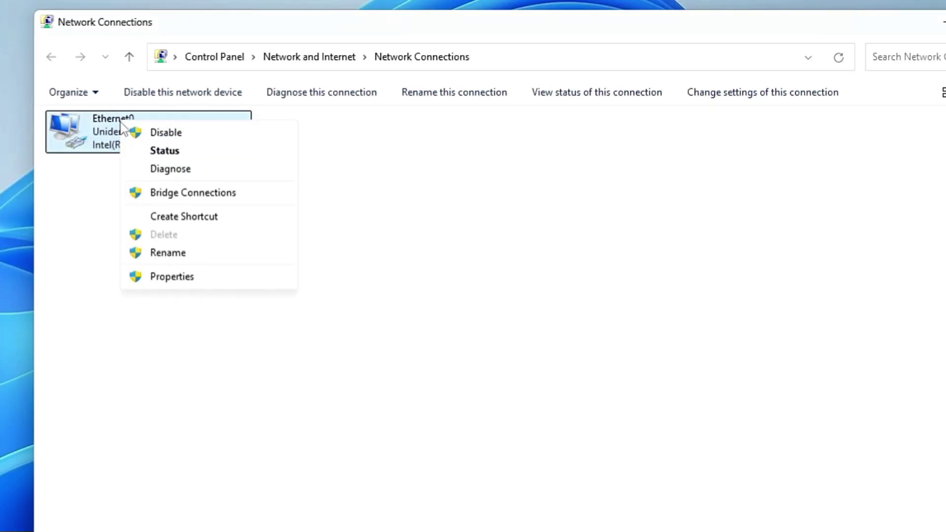
pyautogui.click(196, 284)
pyautogui.click(279, 280)
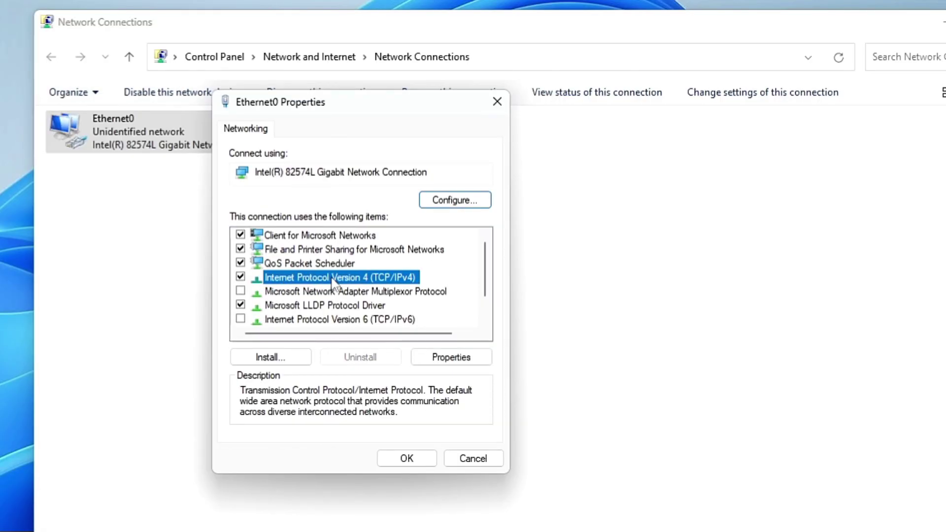
pyautogui.doubleClick(332, 278)
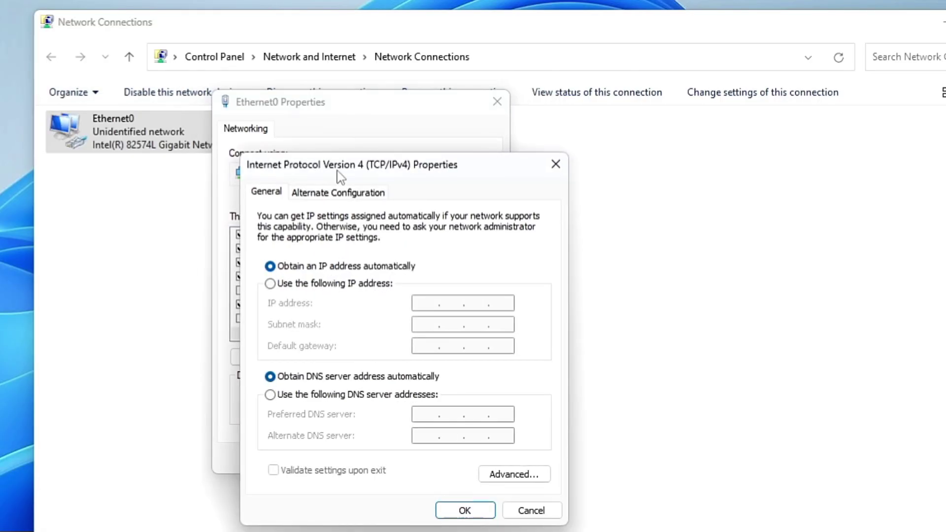
pyautogui.moveTo(343, 178); pyautogui.dragTo(336, 118)
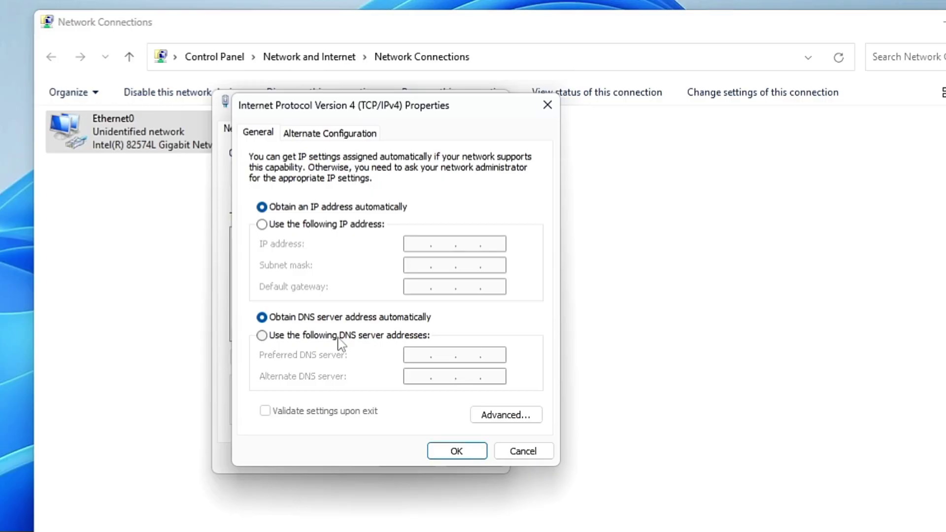
pyautogui.click(309, 337)
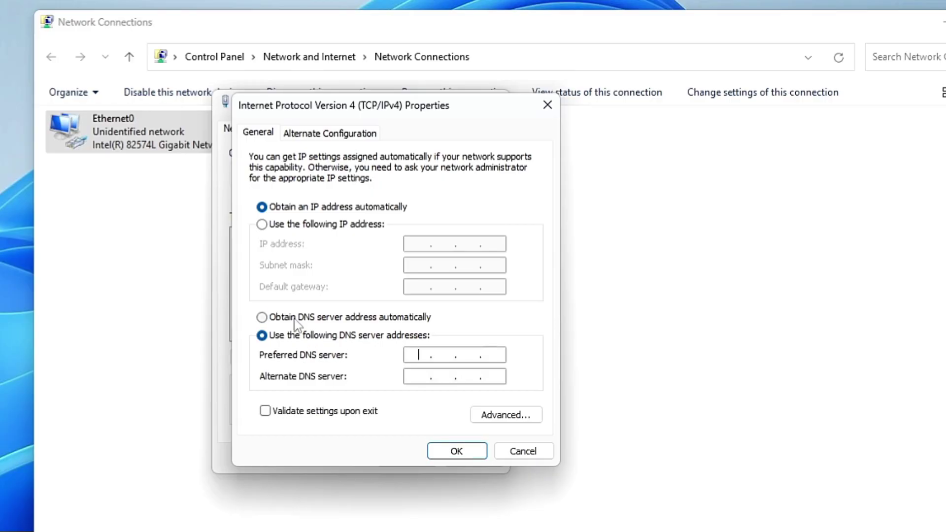
pyautogui.click(297, 323)
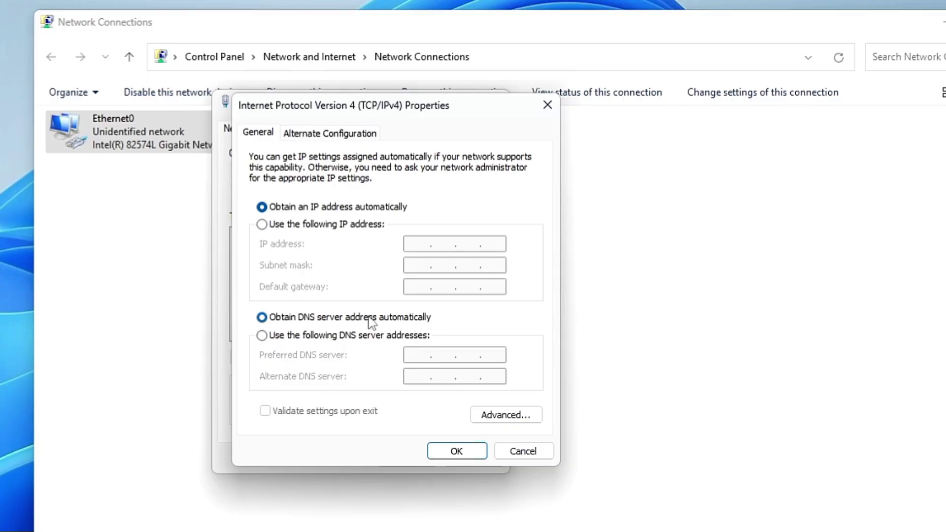
pyautogui.click(305, 340)
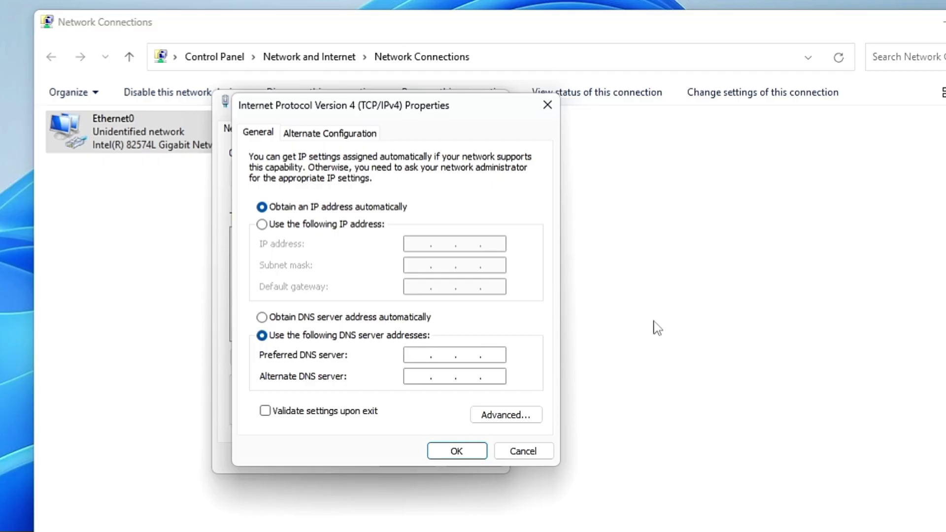
pyautogui.write('1.0.0.1')
pyautogui.click(457, 452)
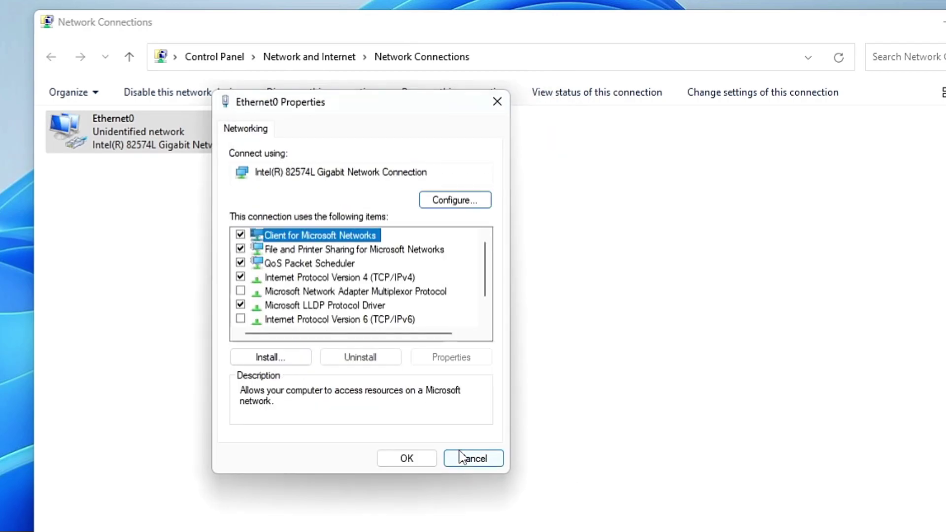
pyautogui.click(407, 459)
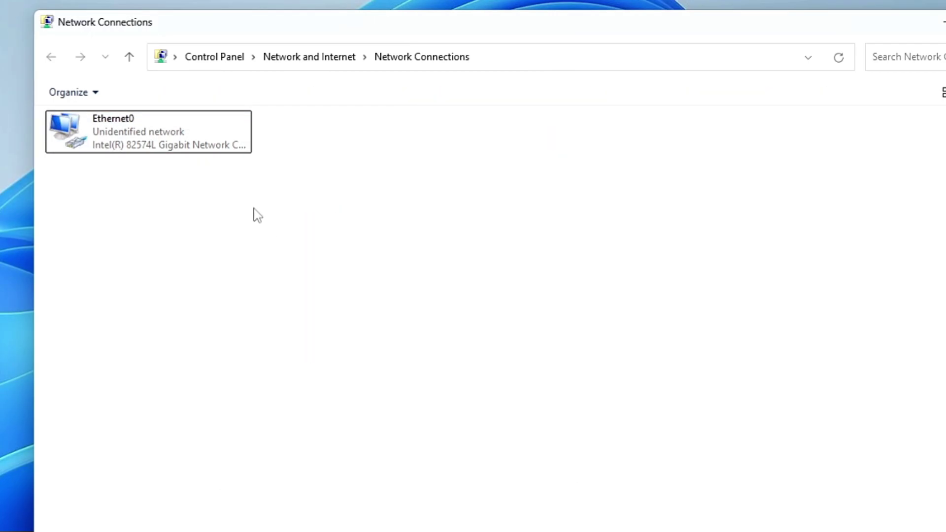
# Disable the Ethernet0 connection, then enable it again.
pyautogui.rightClick(172, 142)
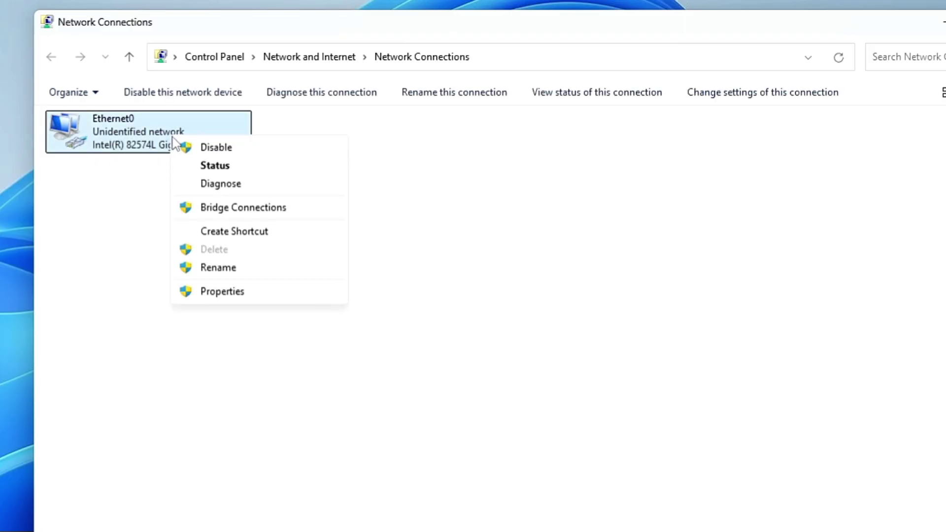
pyautogui.click(221, 149)
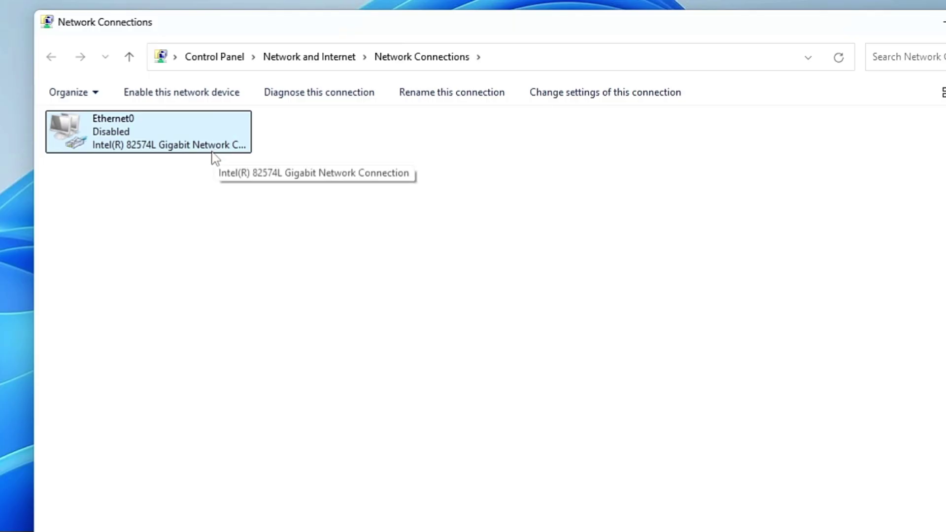
pyautogui.rightClick(187, 138)
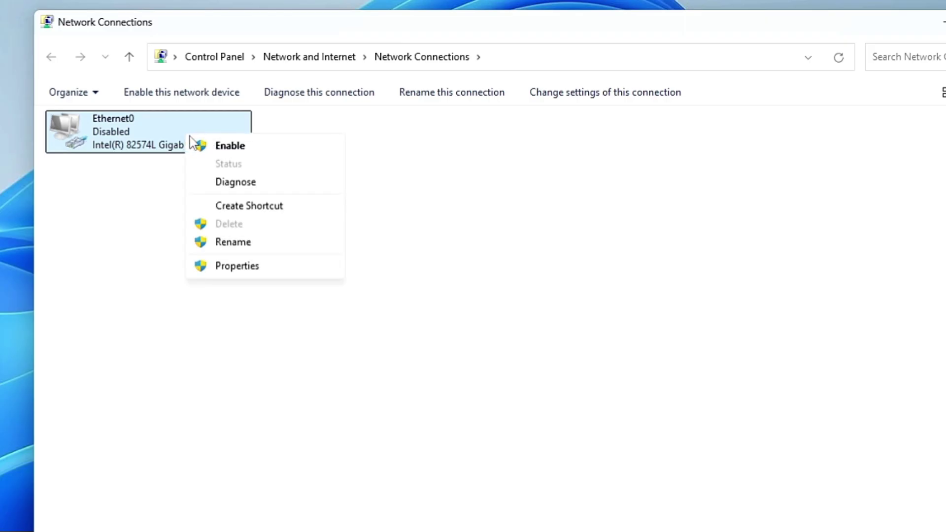
pyautogui.click(227, 147)
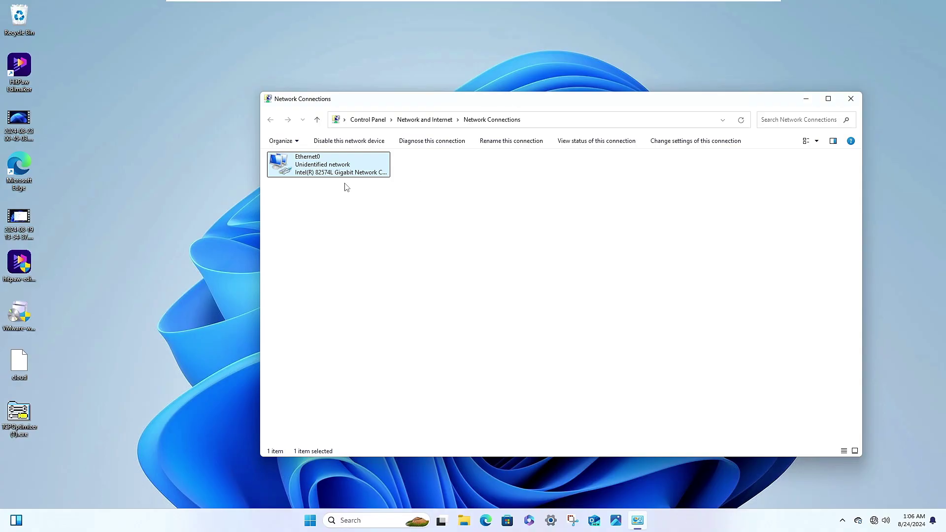
# Check the Network & internet proxy page in Settings: automatic detection on, no manual proxy.
pyautogui.click(849, 99)
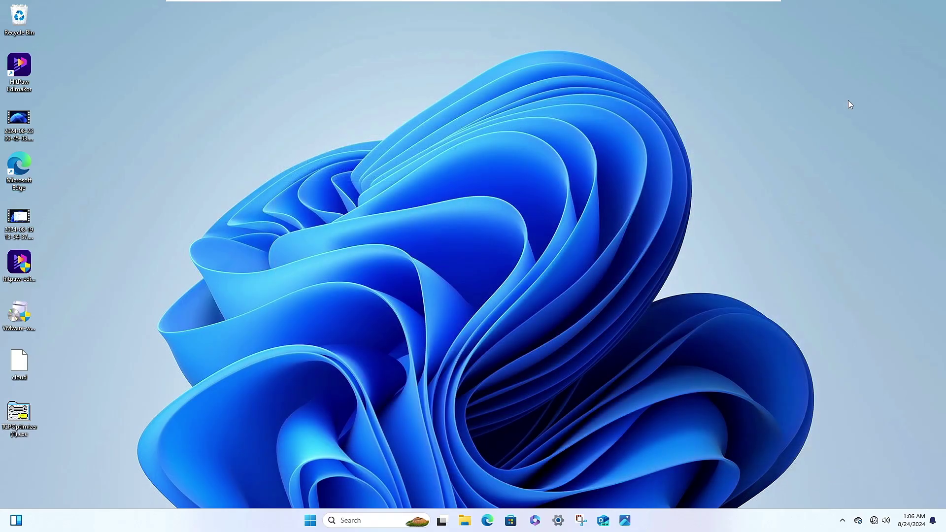
pyautogui.rightClick(315, 520)
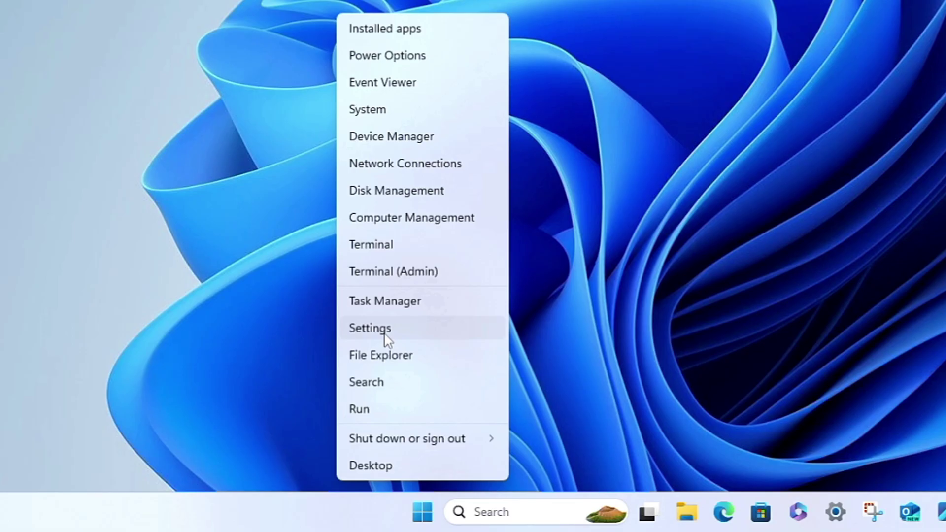
pyautogui.click(386, 335)
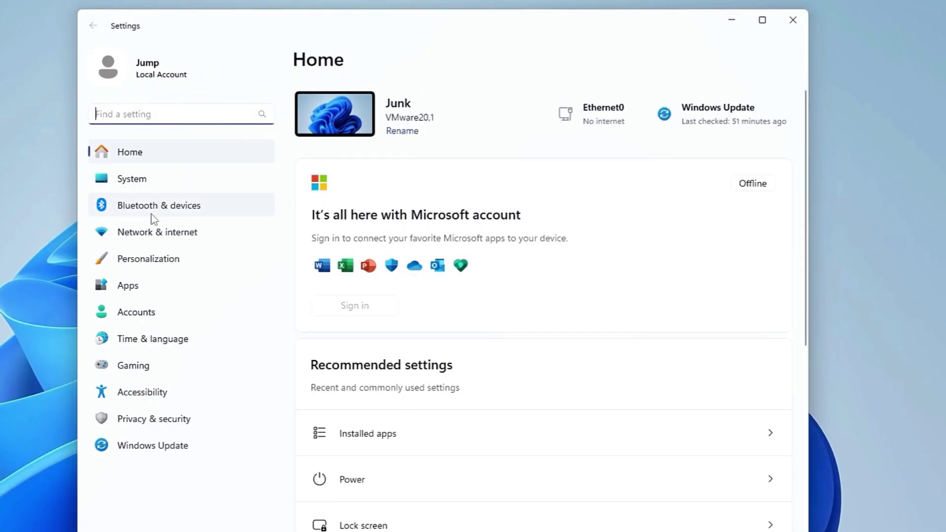
pyautogui.click(158, 236)
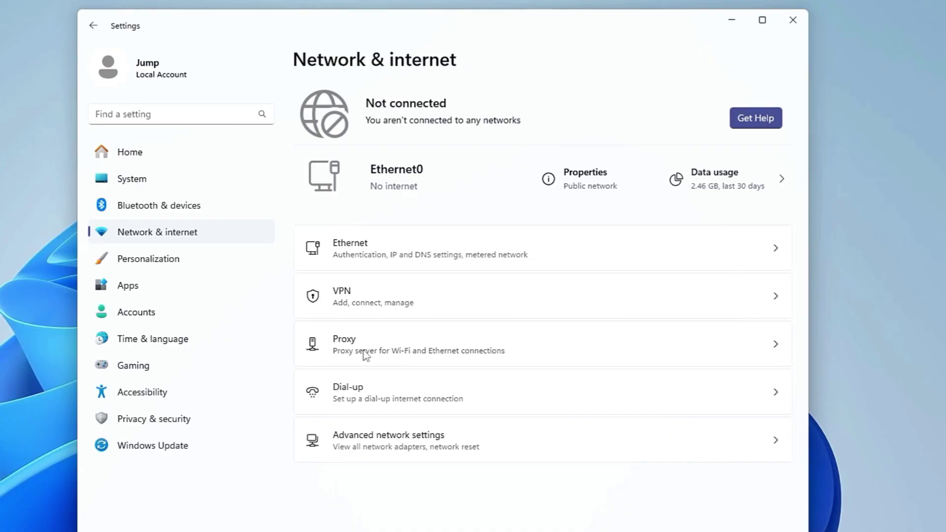
pyautogui.click(389, 348)
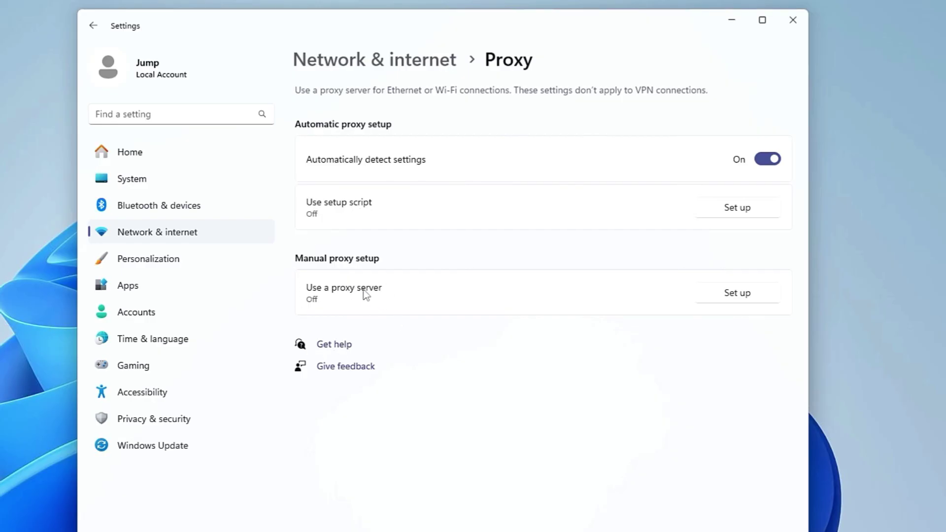
pyautogui.click(93, 25)
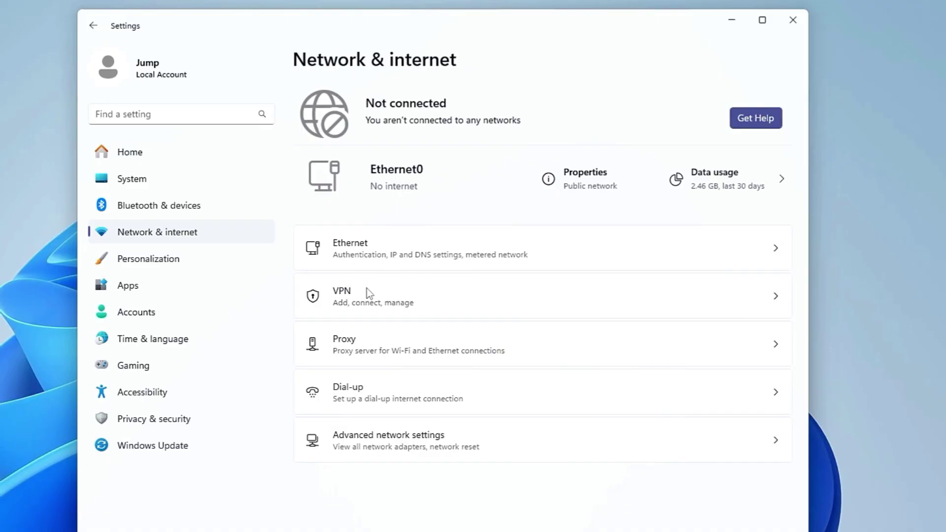
pyautogui.click(369, 293)
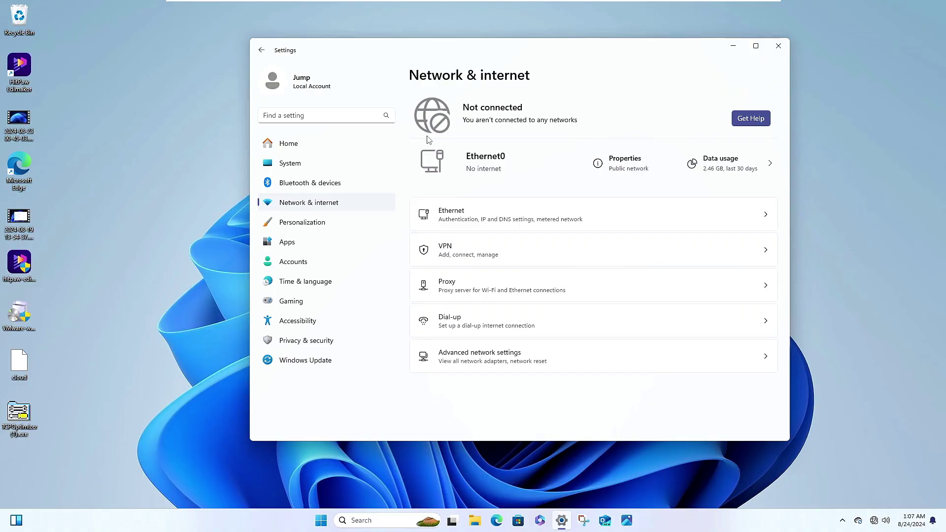
# Close Settings and open Power Options by searching for powercfg.cpl.
pyautogui.click(785, 50)
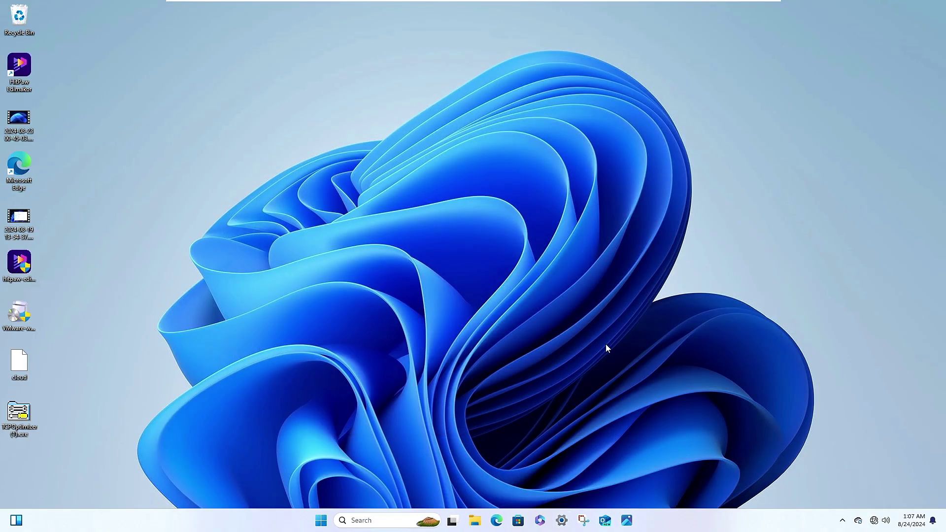
pyautogui.click(362, 520)
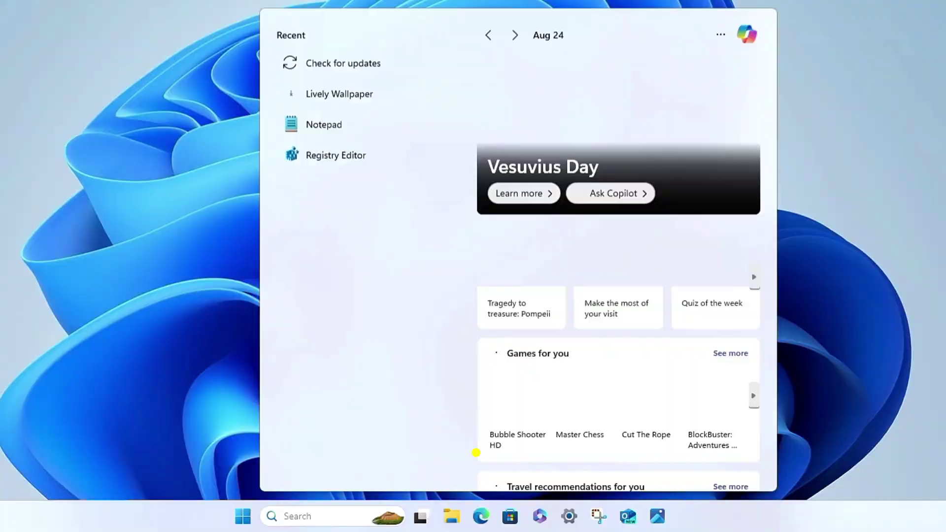
pyautogui.write('powercfg.cpl')
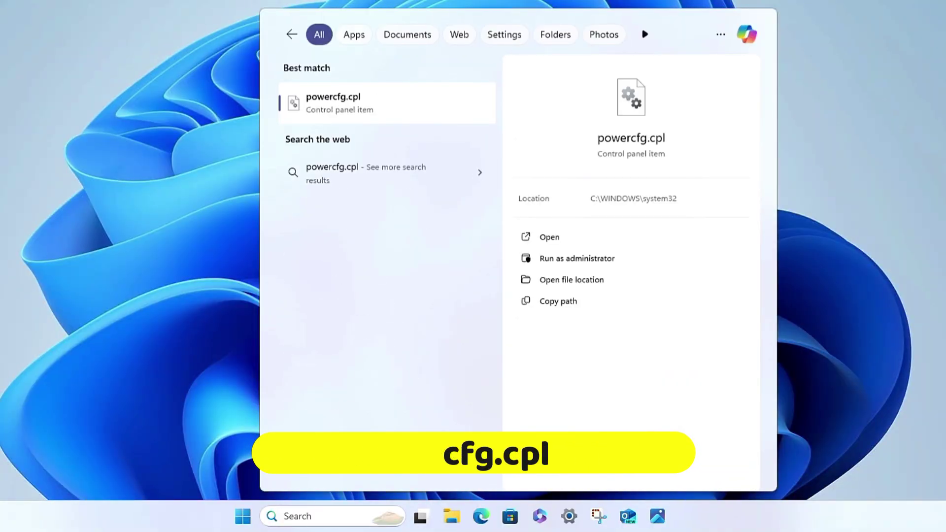
pyautogui.press('Return')
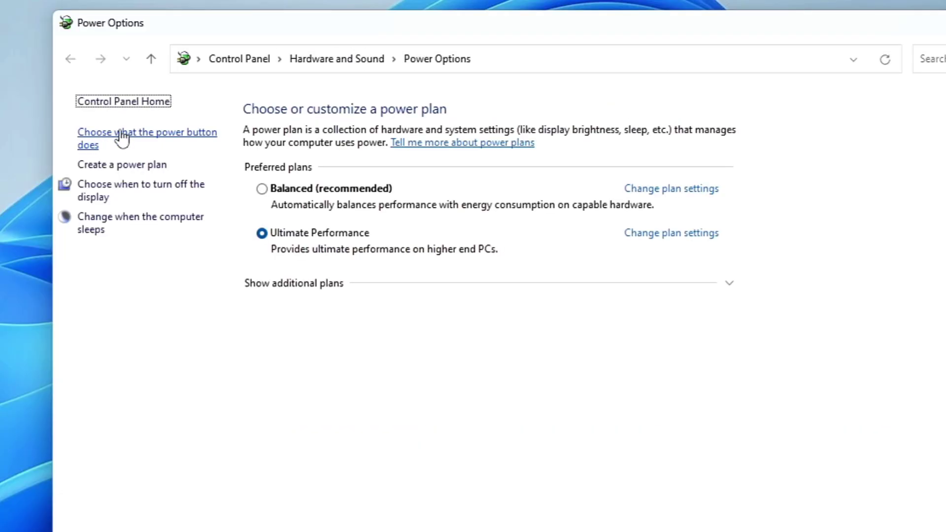
# Open 'Choose what the power button does' and unlock 'Change settings that are currently unavailable'.
pyautogui.click(197, 143)
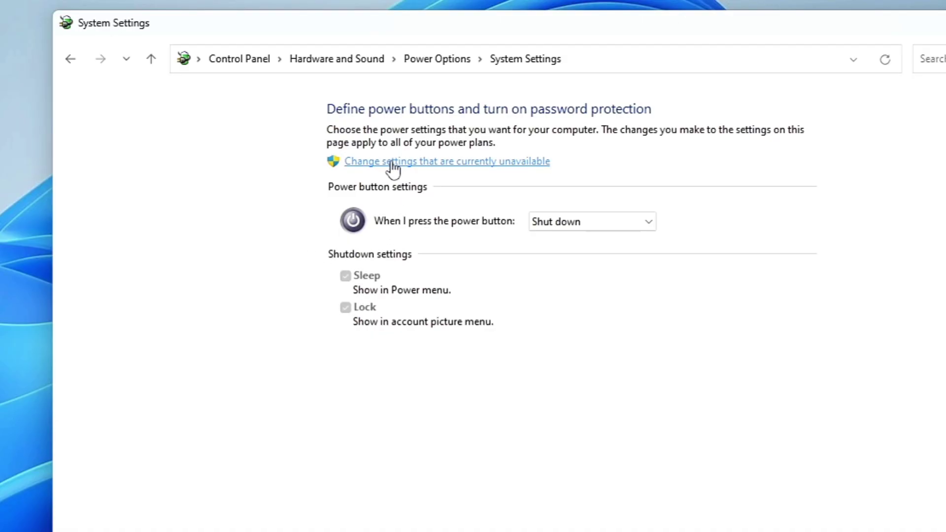
pyautogui.click(448, 162)
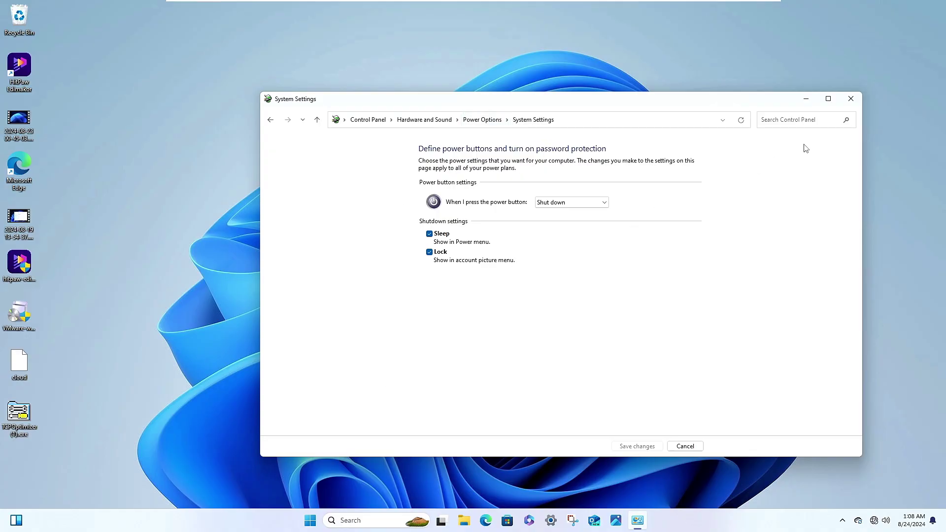
# Close the power settings and launch Command Prompt as administrator, accepting the UAC prompt.
pyautogui.click(851, 98)
pyautogui.click(377, 521)
pyautogui.write('c')
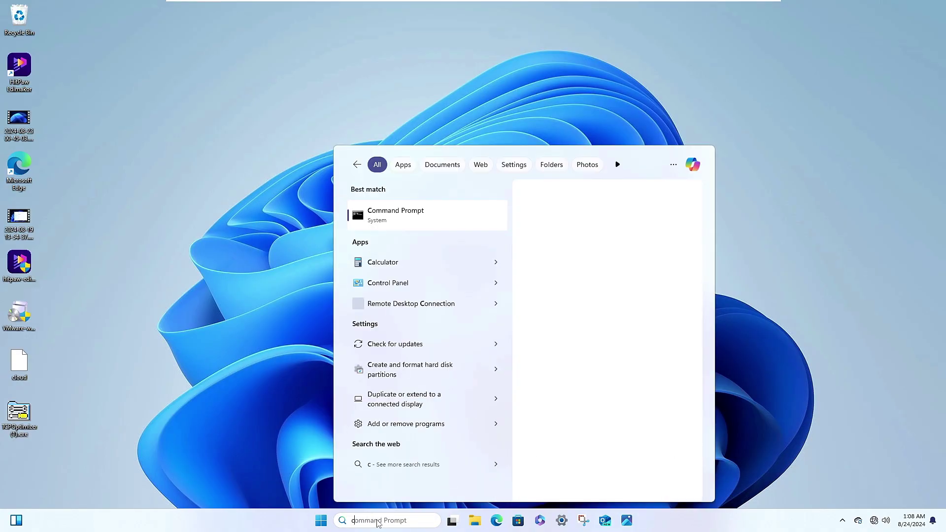
pyautogui.write('md')
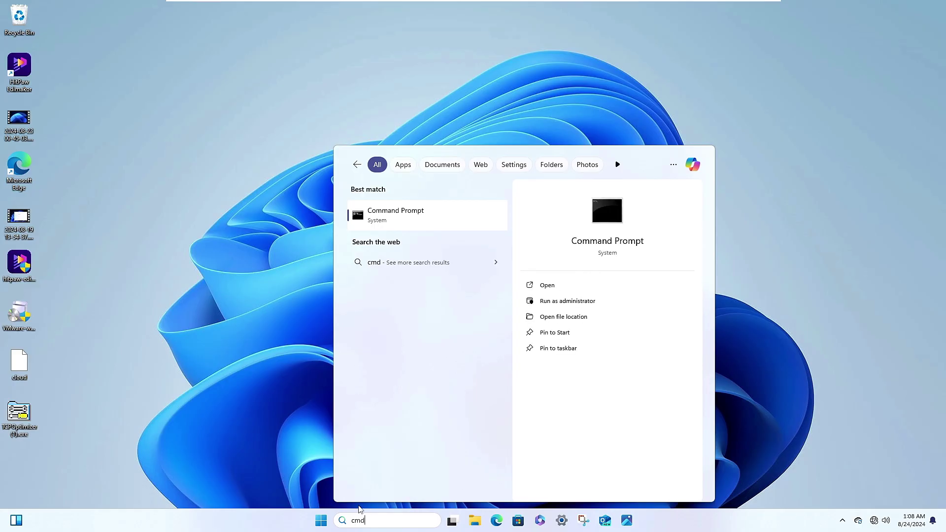
pyautogui.rightClick(419, 211)
pyautogui.click(450, 222)
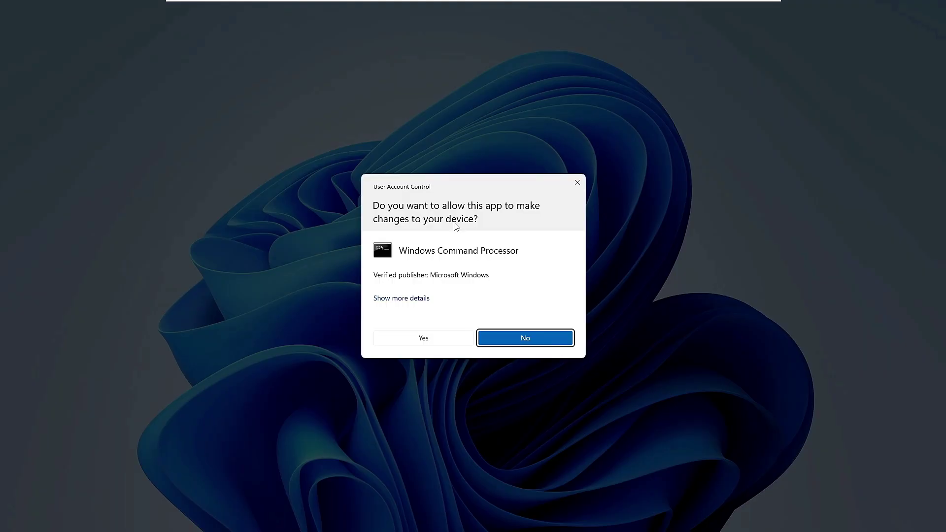
pyautogui.click(436, 337)
pyautogui.moveTo(361, 50); pyautogui.dragTo(645, 131)
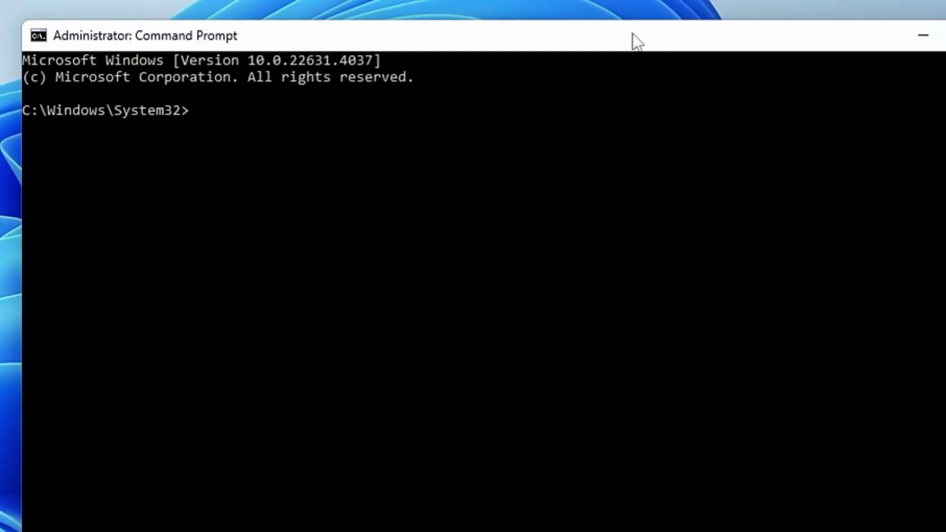
# Run netsh winsock reset, its catalog and resetlog.txt variants, then netsh int ip reset.
pyautogui.write('netsh winsock reset')
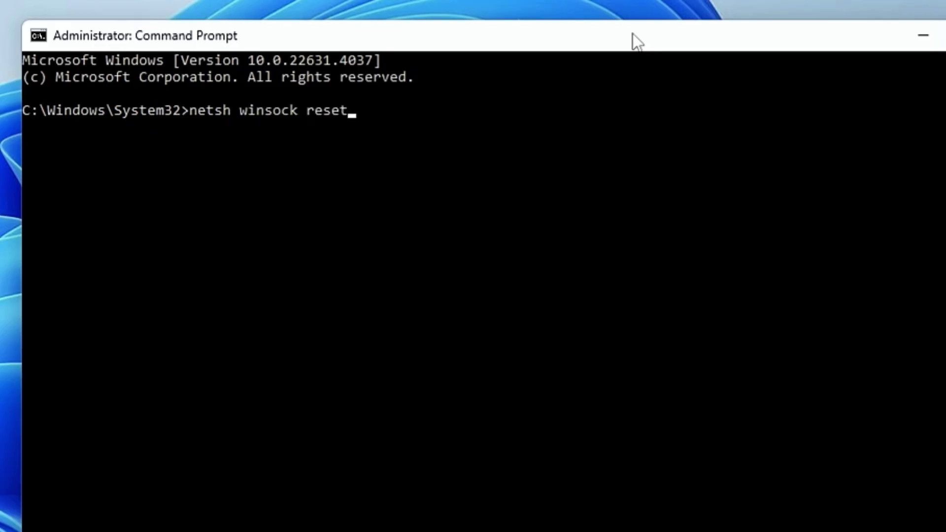
pyautogui.press('Return')
pyautogui.write('netsh')
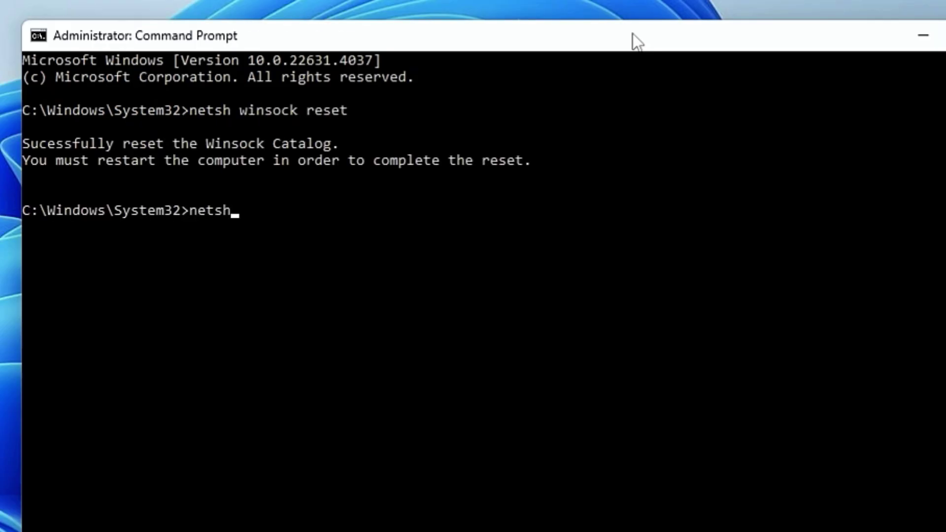
pyautogui.write(' winsock')
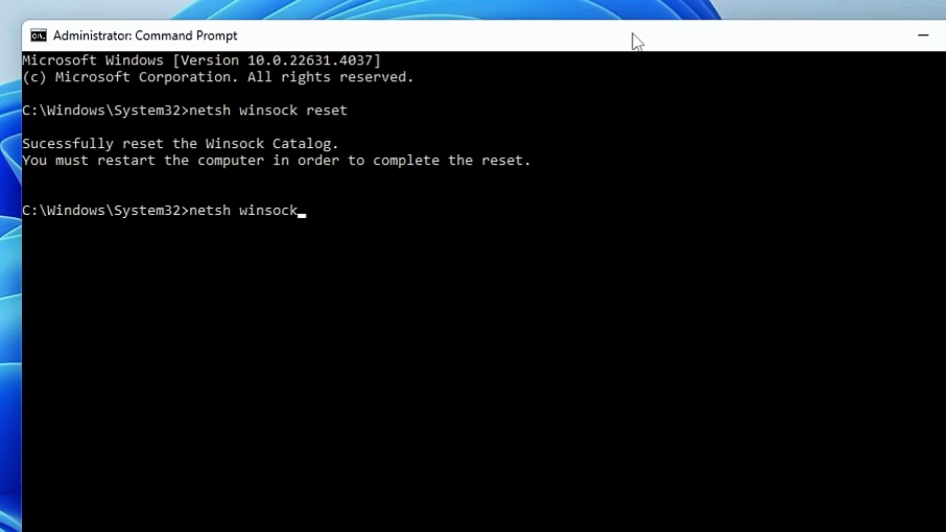
pyautogui.write(' reset')
pyautogui.write(' catalog')
pyautogui.press('Return')
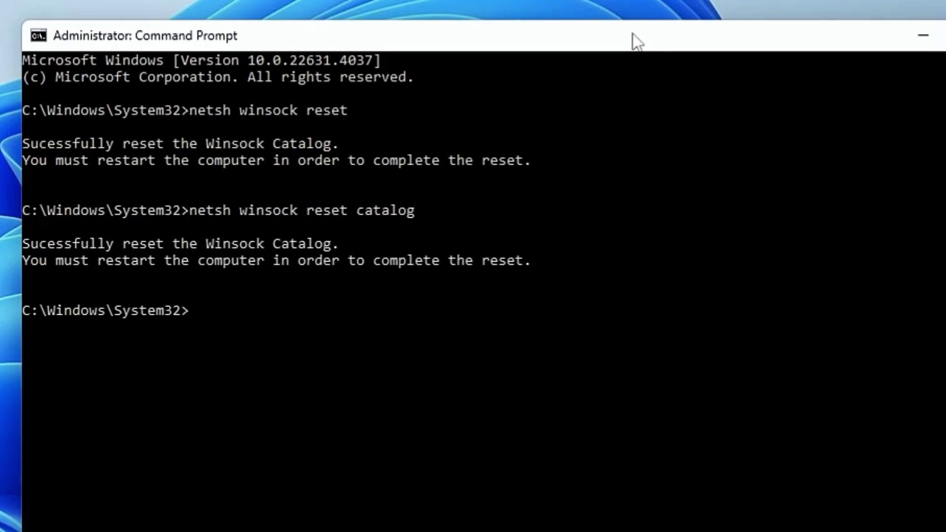
pyautogui.write('netsh winsock res')
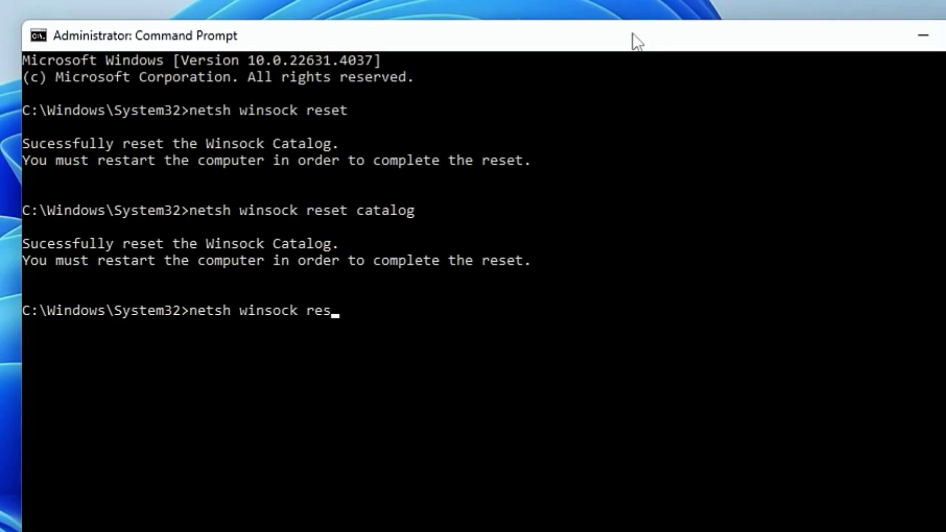
pyautogui.write('et')
pyautogui.write(' resetl')
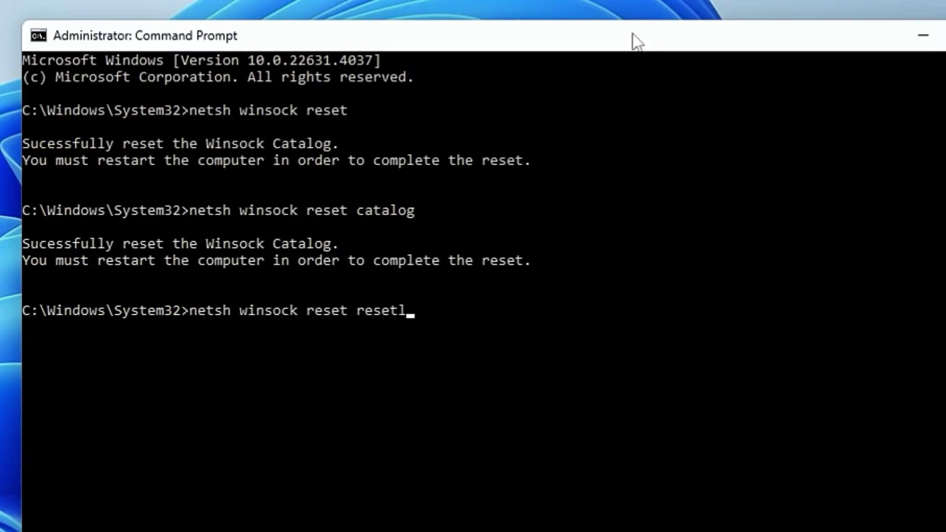
pyautogui.write('og.txt')
pyautogui.press('Return')
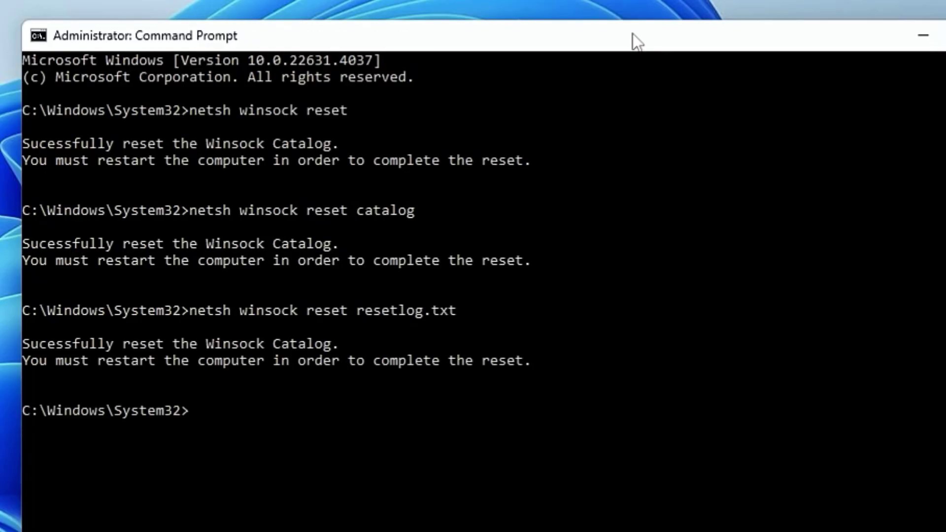
pyautogui.write('netsh in')
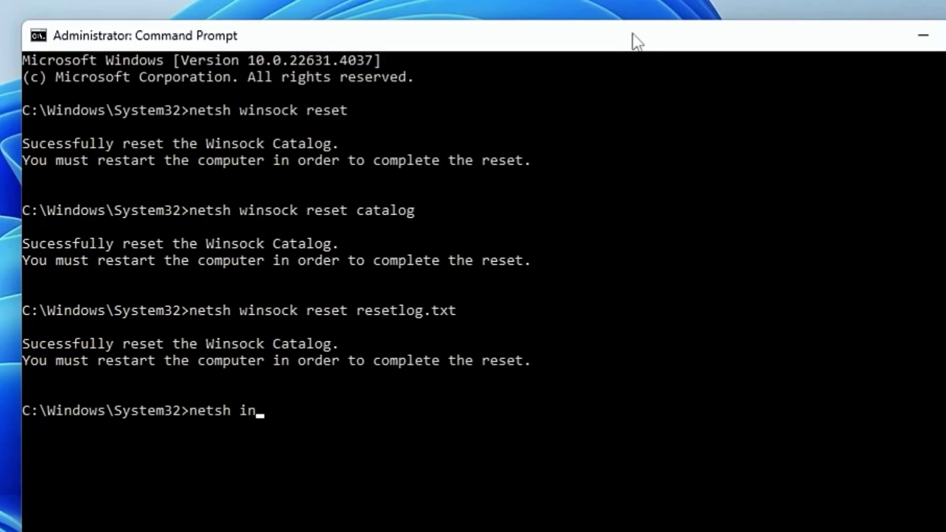
pyautogui.write('t ip reset')
pyautogui.press('Return')
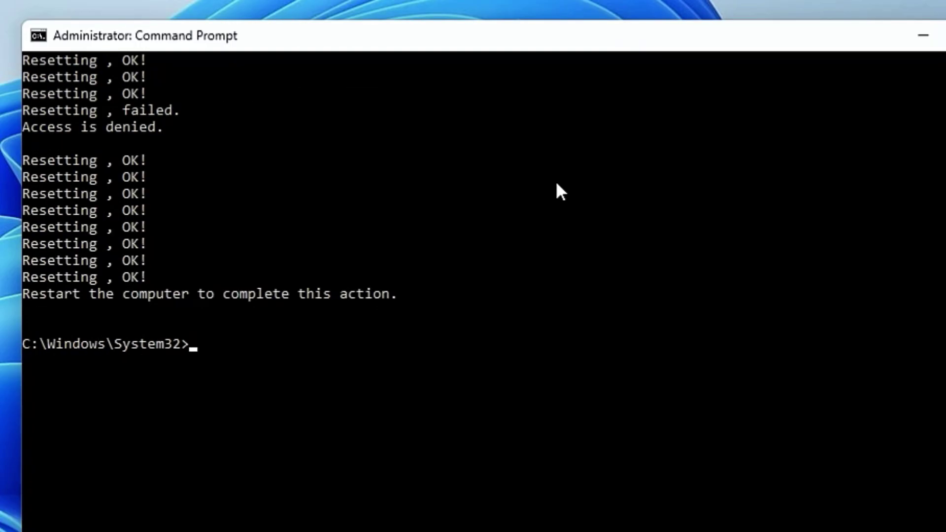
# Run ipconfig /release and ipconfig /renew, then flush the DNS cache with ipconfig /flushdns.
pyautogui.write('ipconfig')
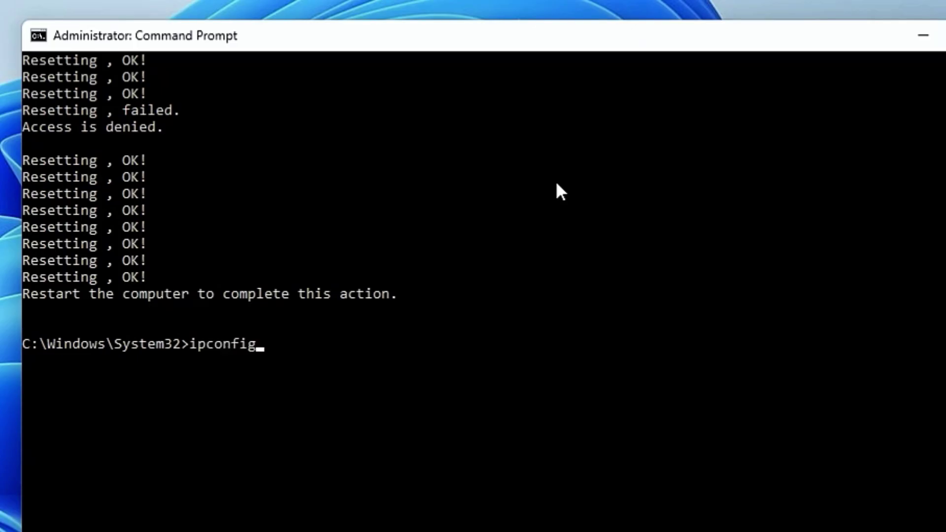
pyautogui.write(' /release')
pyautogui.press('Return')
pyautogui.write('ipconf')
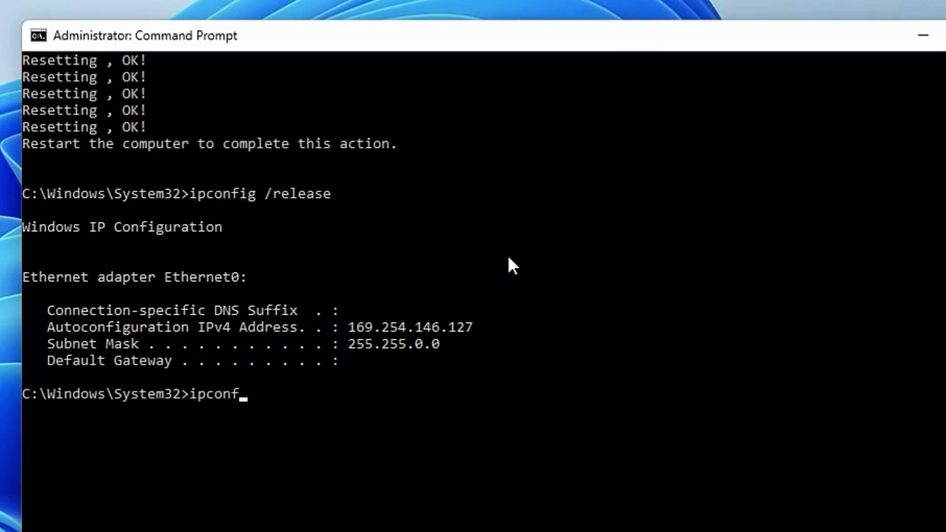
pyautogui.write('ig /renew')
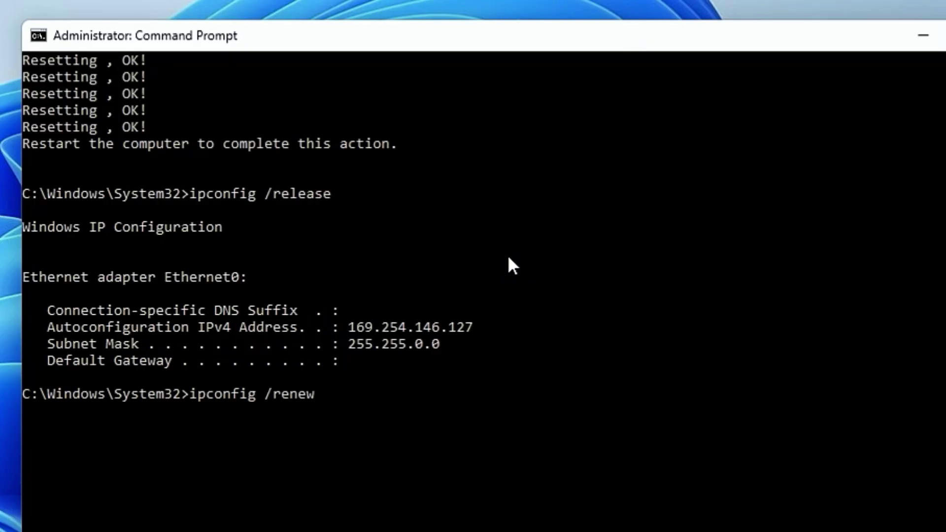
pyautogui.press('Return')
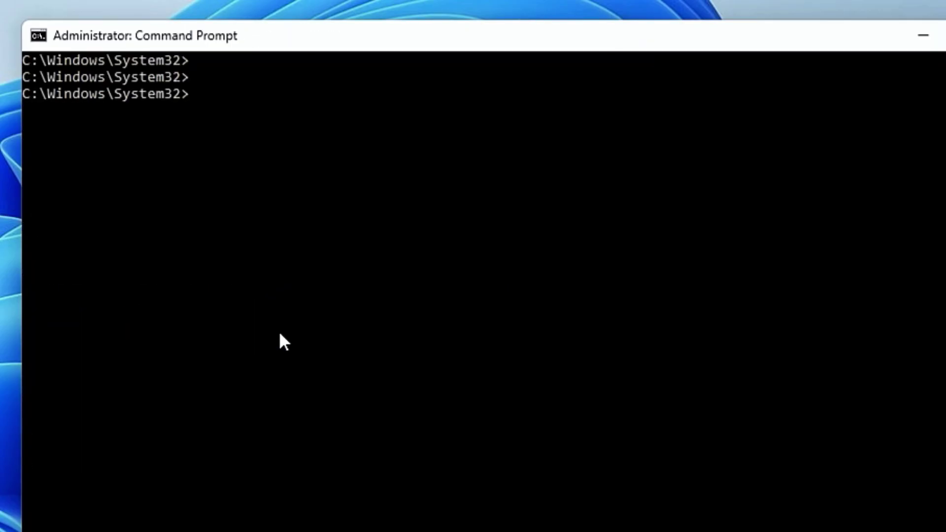
pyautogui.write('ipconfig /')
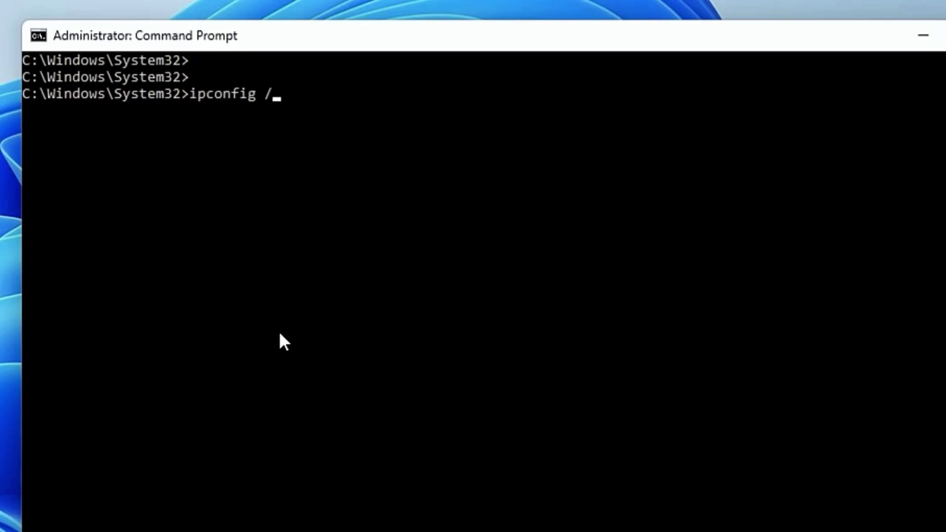
pyautogui.write('flushdns')
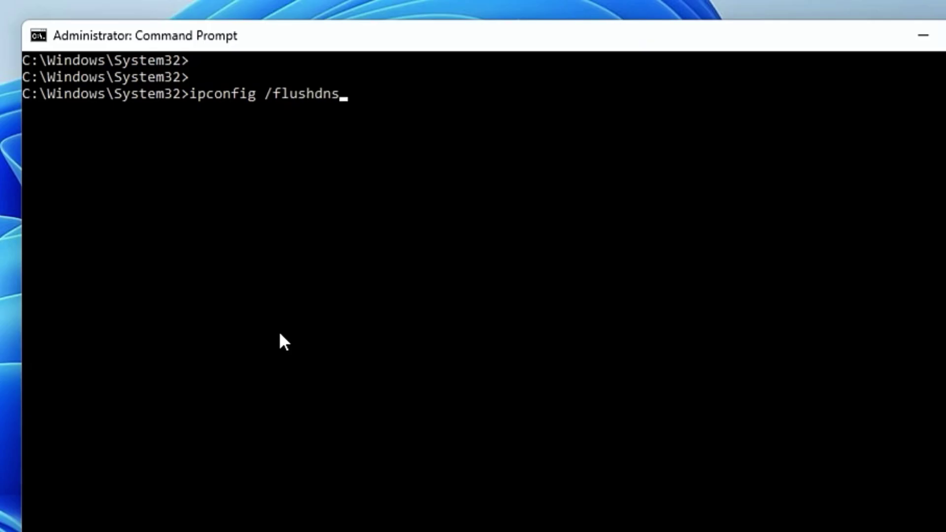
pyautogui.press('Return')
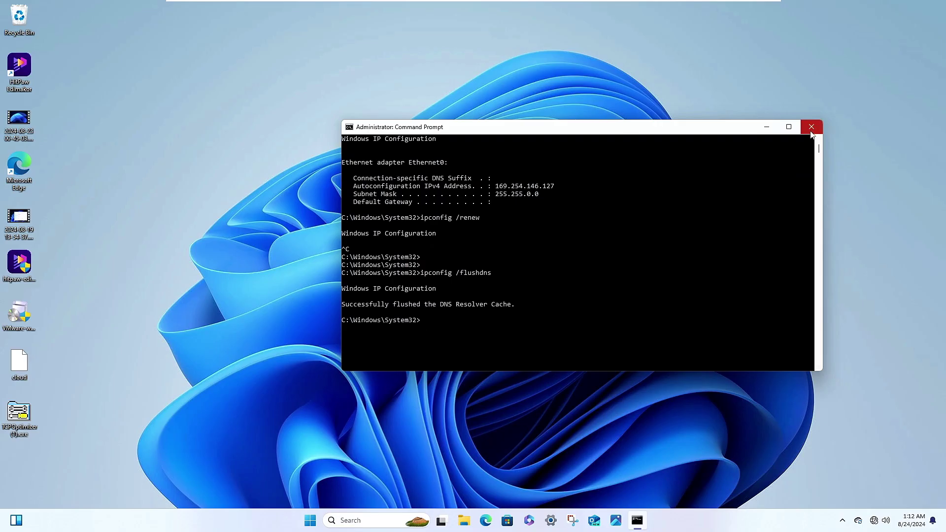
# Close the Command Prompt window and restart the computer from the Start menu.
pyautogui.click(812, 127)
pyautogui.press('super')
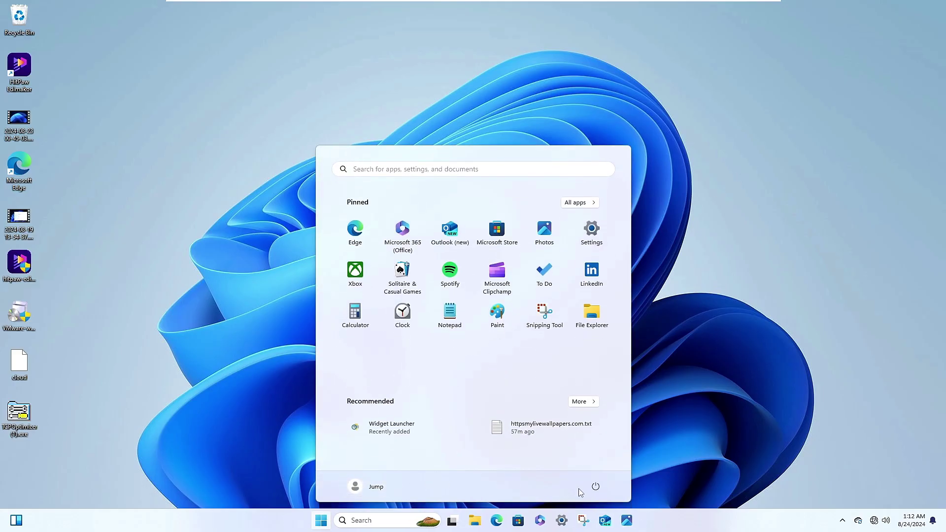
pyautogui.click(595, 486)
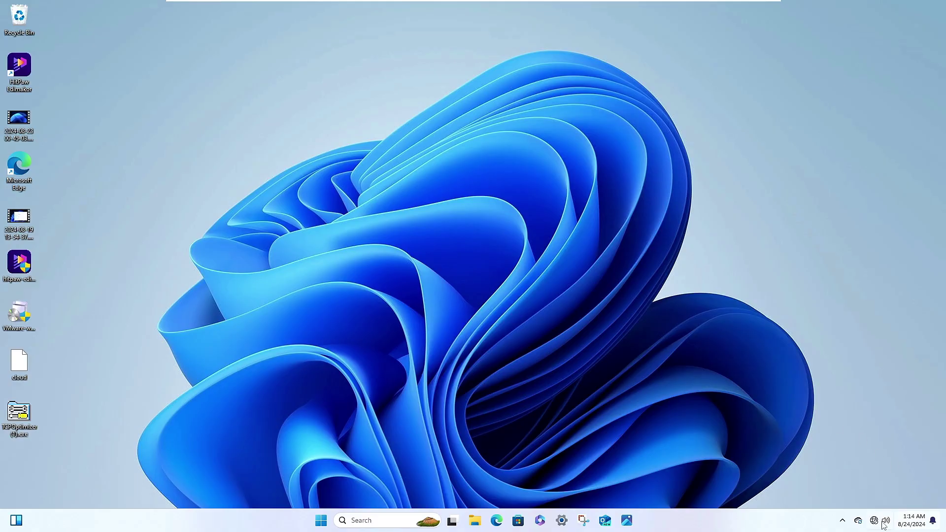
pyautogui.moveTo(879, 522)
# Launch Command Prompt as administrator from a 'cmd' search, approving the elevation prompt.
pyautogui.click(361, 520)
pyautogui.write('cmd')
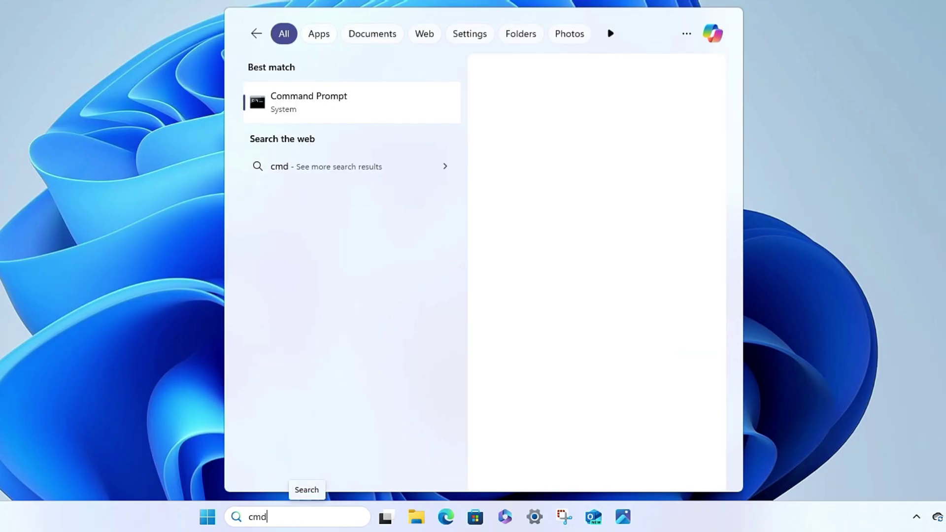
pyautogui.rightClick(412, 220)
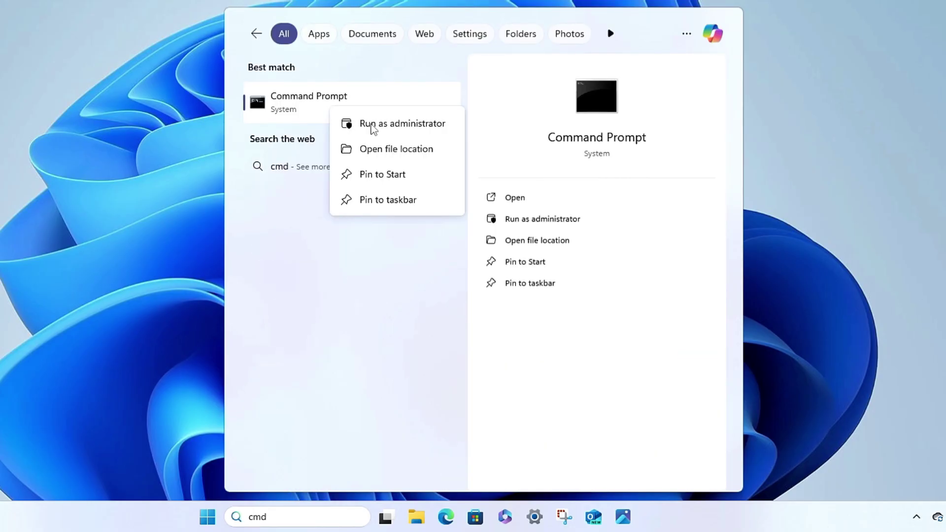
pyautogui.click(373, 124)
pyautogui.click(371, 274)
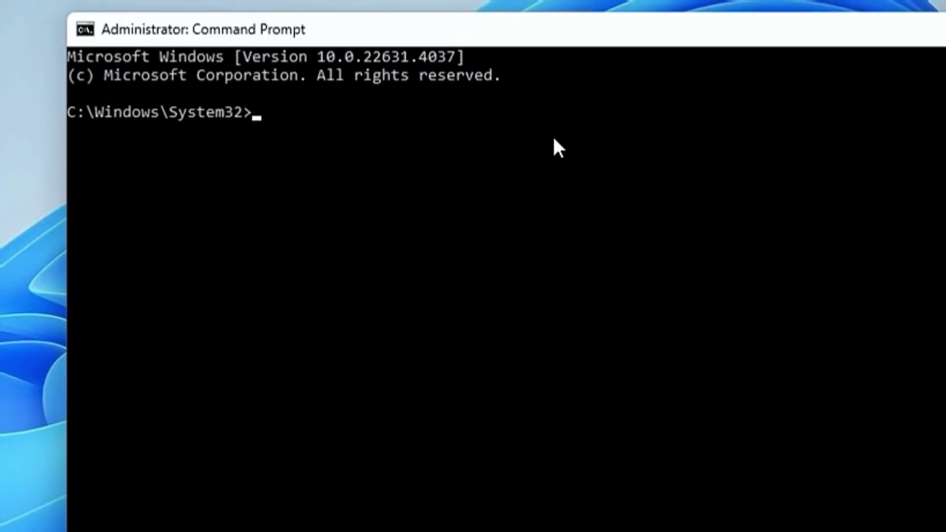
# Run sfc /scannow and minimize the window while the scan runs.
pyautogui.write('sfc /scannow')
pyautogui.press('Return')
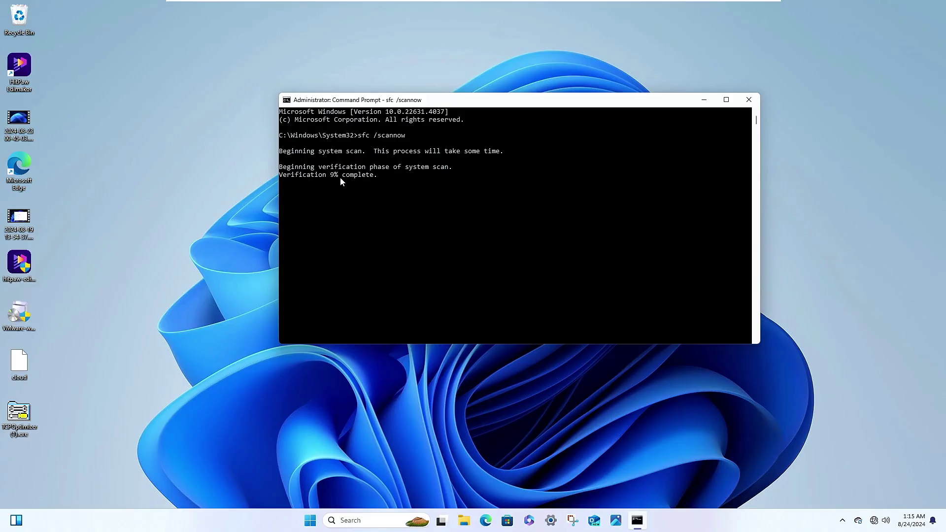
pyautogui.click(705, 100)
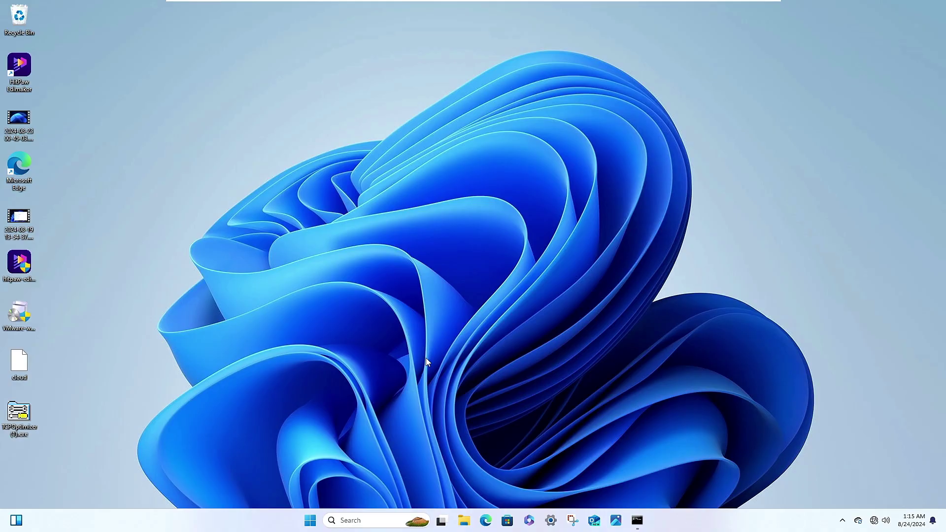
# Open the Virus & threat protection settings in Windows Security via a 'virus' search.
pyautogui.click(375, 521)
pyautogui.write('vi')
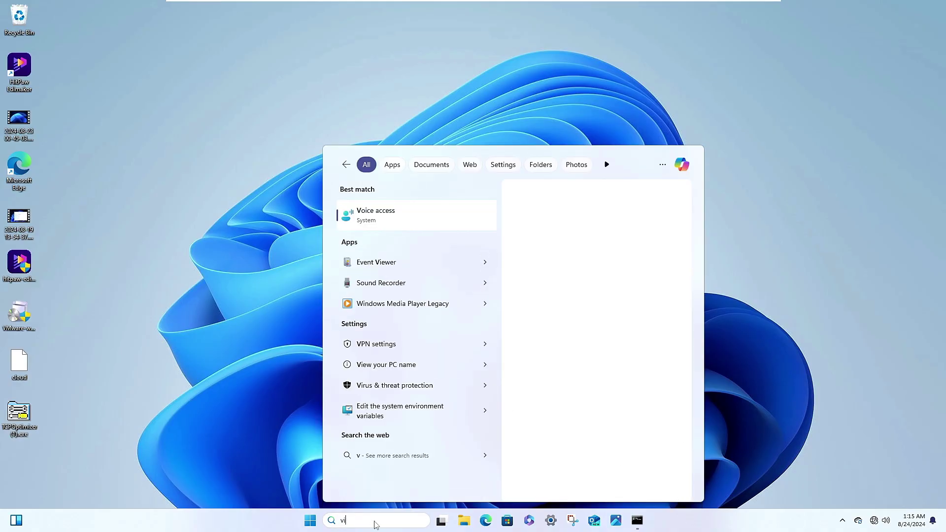
pyautogui.write('rus')
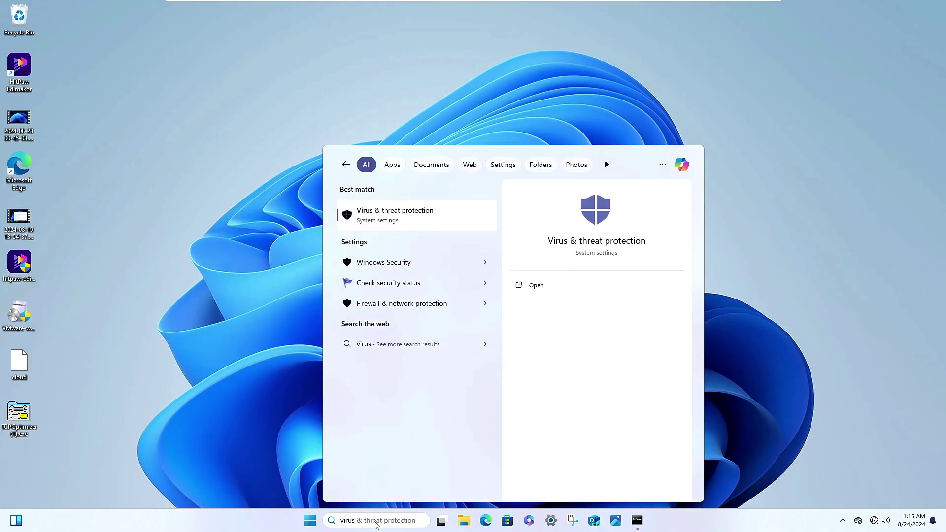
pyautogui.click(445, 220)
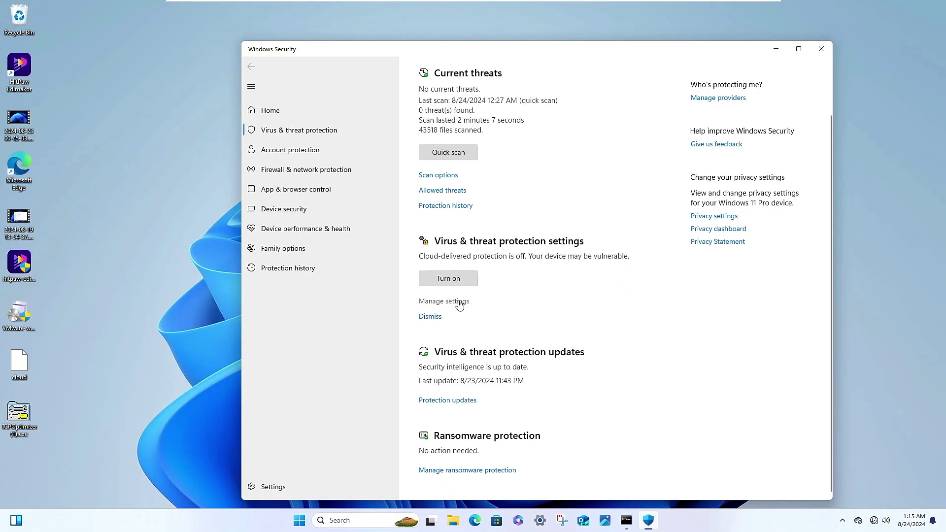
pyautogui.click(446, 302)
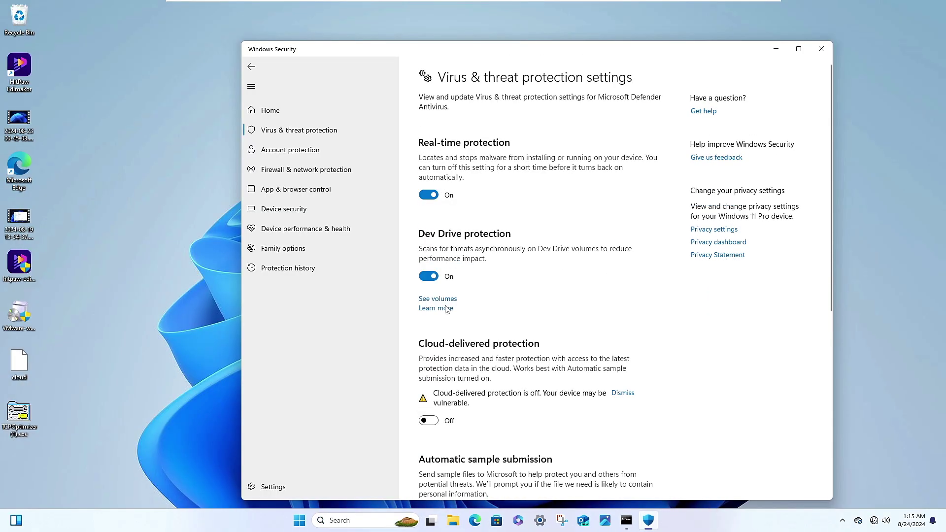
# Switch off Real-time protection, Automatic sample submission and Tamper Protection, approving the prompt.
pyautogui.scroll(-3, 446, 309)
pyautogui.click(428, 144)
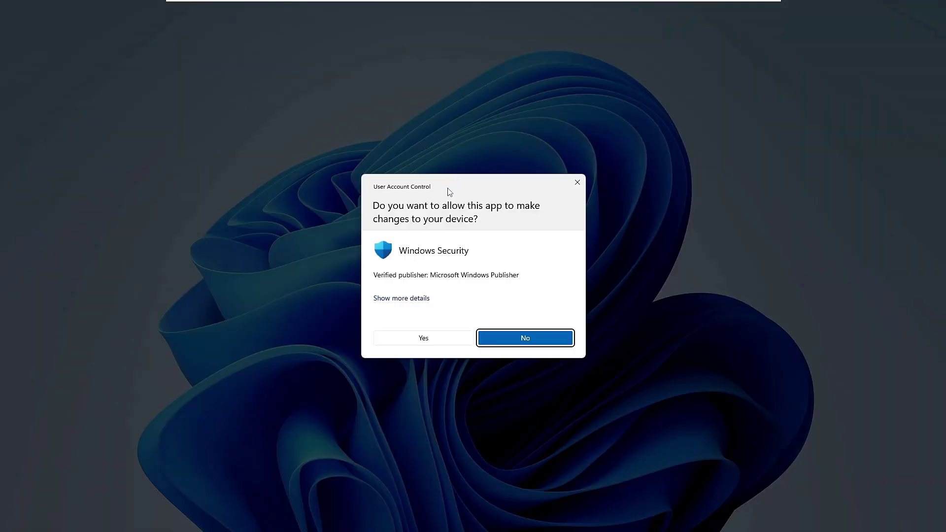
pyautogui.click(427, 340)
pyautogui.scroll(-2, 484, 303)
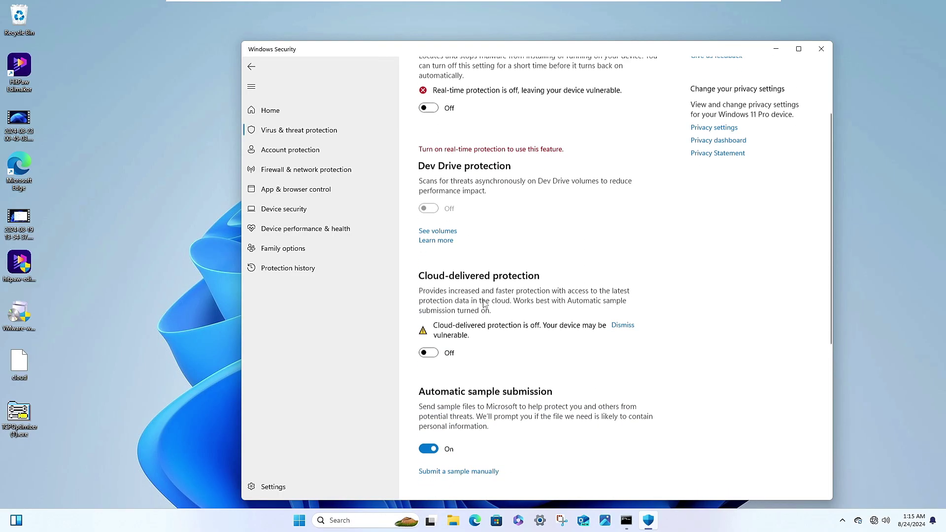
pyautogui.scroll(-5, 484, 303)
pyautogui.click(429, 274)
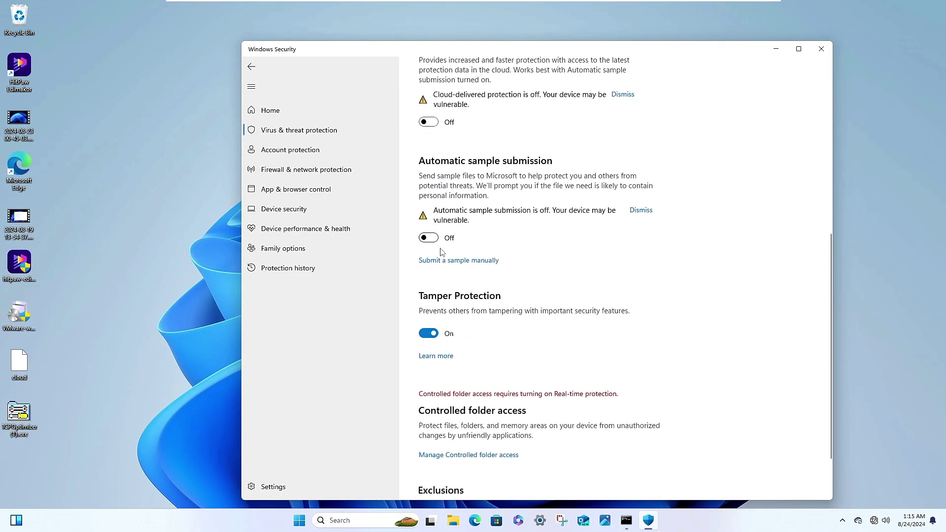
pyautogui.click(428, 334)
pyautogui.scroll(-2, 538, 334)
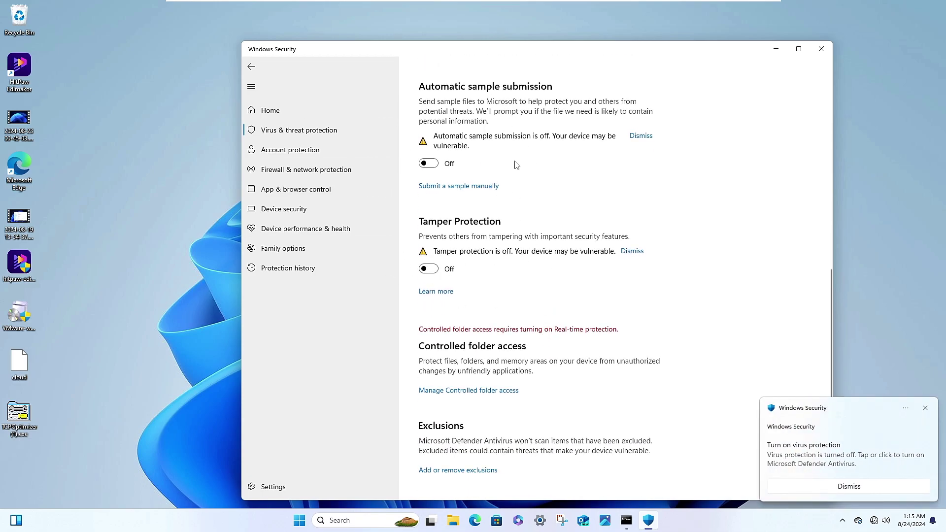
# Turn off Microsoft Defender Firewall for the private network, then close Windows Security.
pyautogui.click(286, 177)
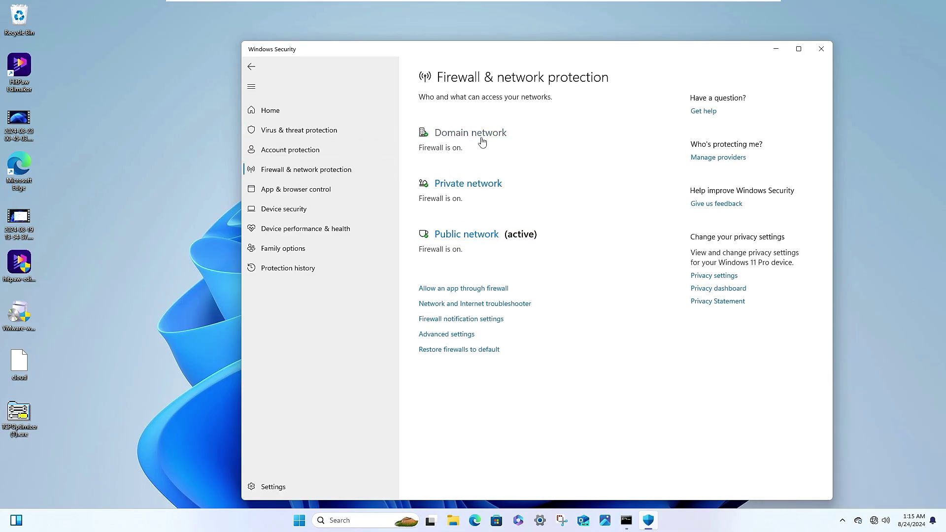
pyautogui.click(453, 187)
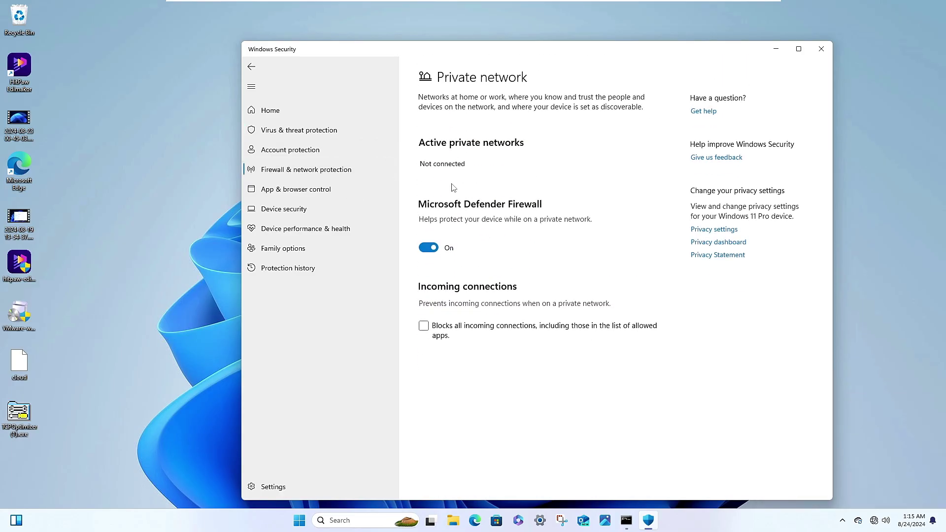
pyautogui.click(431, 246)
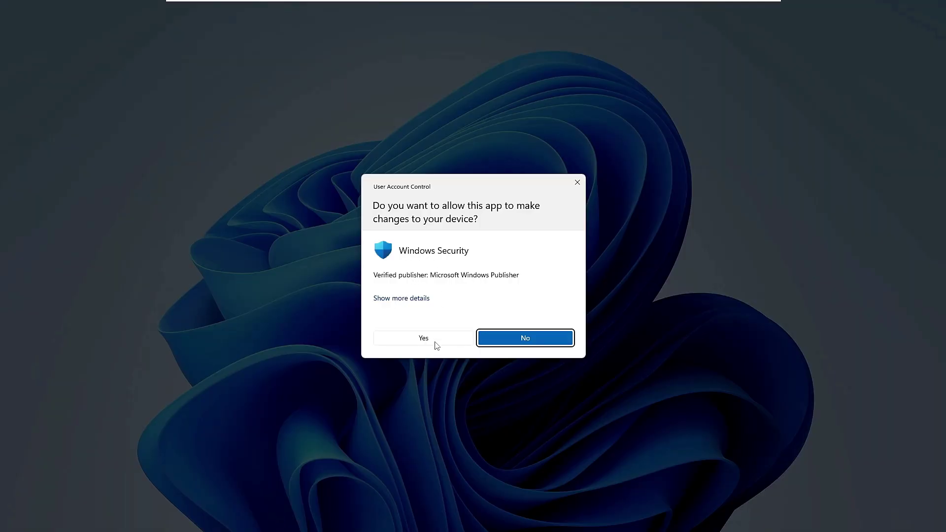
pyautogui.click(433, 342)
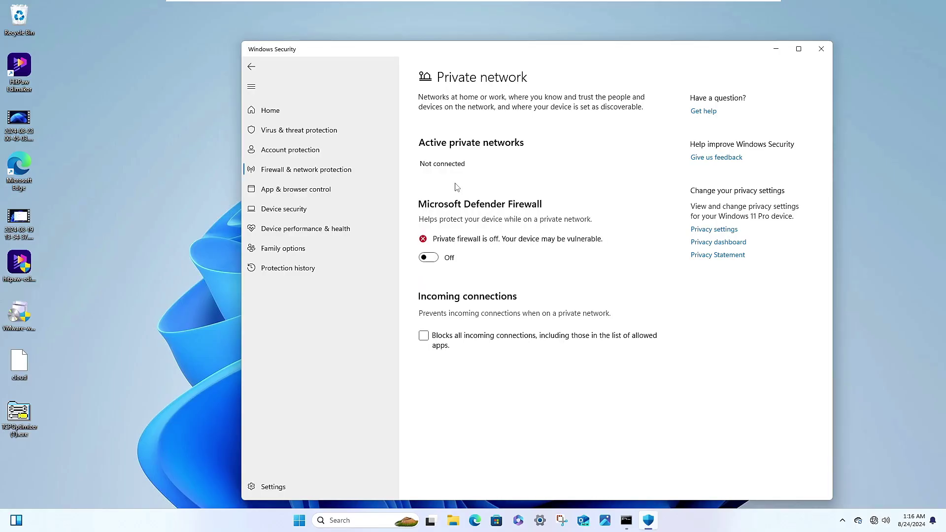
pyautogui.click(822, 49)
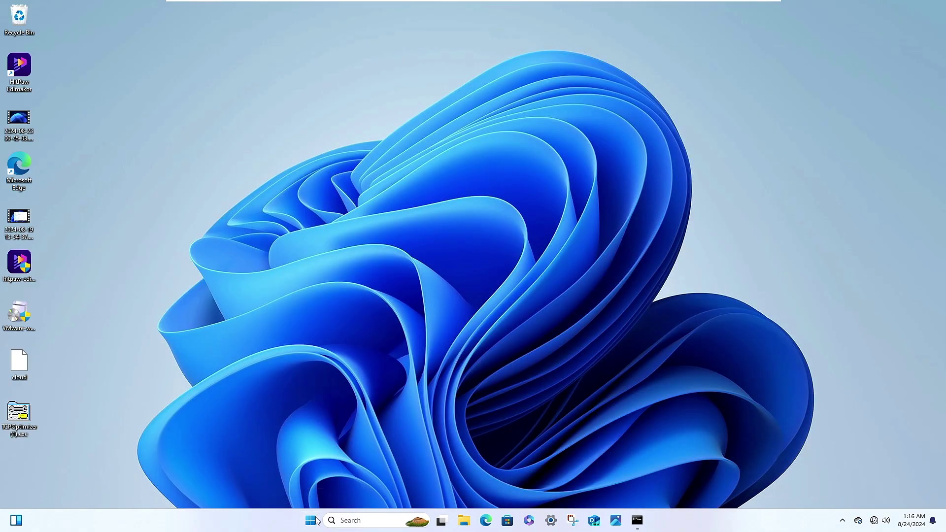
# Uninstall the Intel(R) 82574L Gigabit Network Connection adapter in Device Manager, then close it.
pyautogui.rightClick(315, 521)
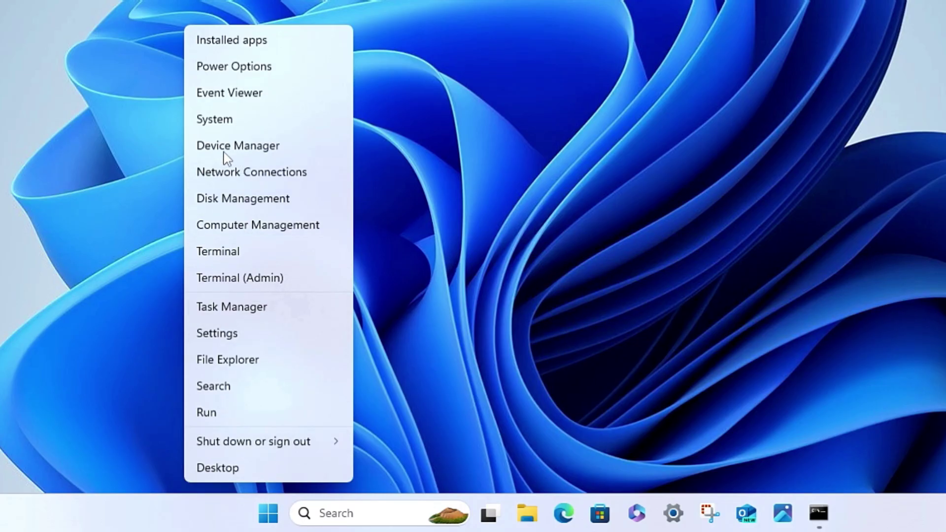
pyautogui.click(248, 147)
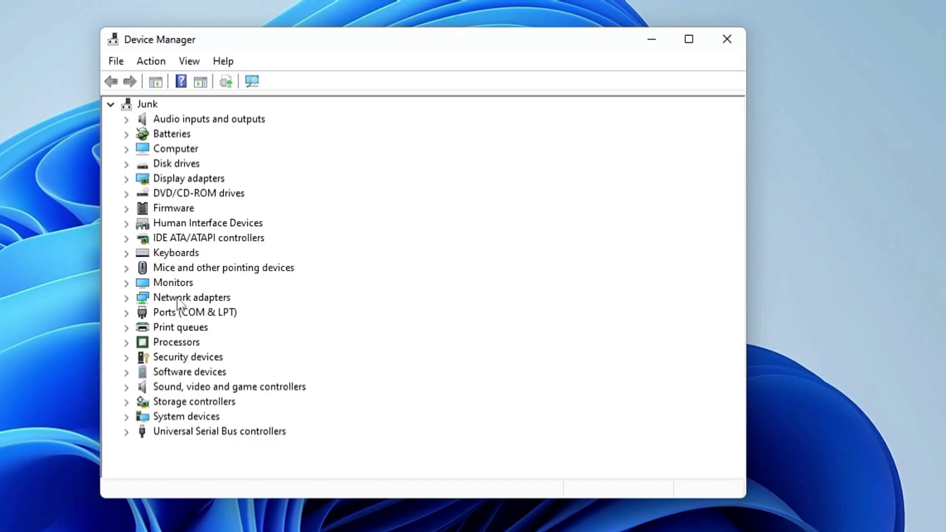
pyautogui.doubleClick(177, 299)
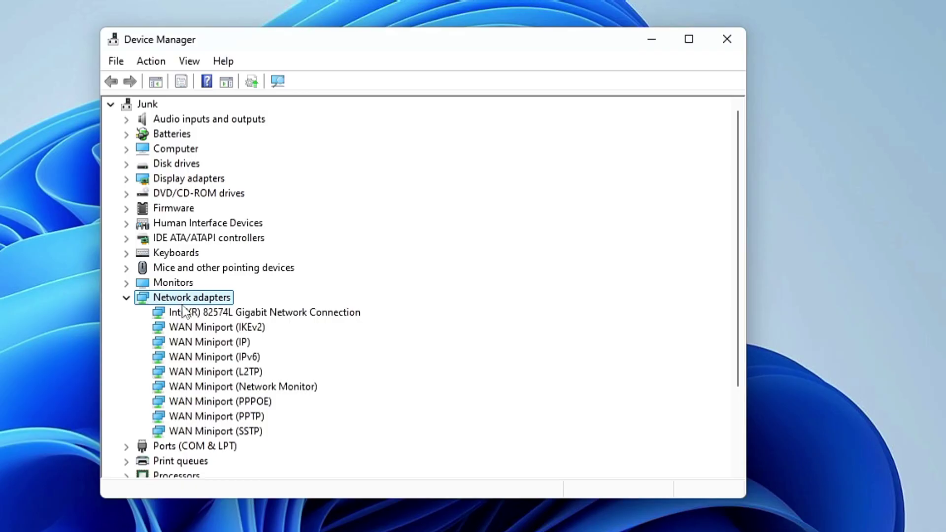
pyautogui.click(183, 314)
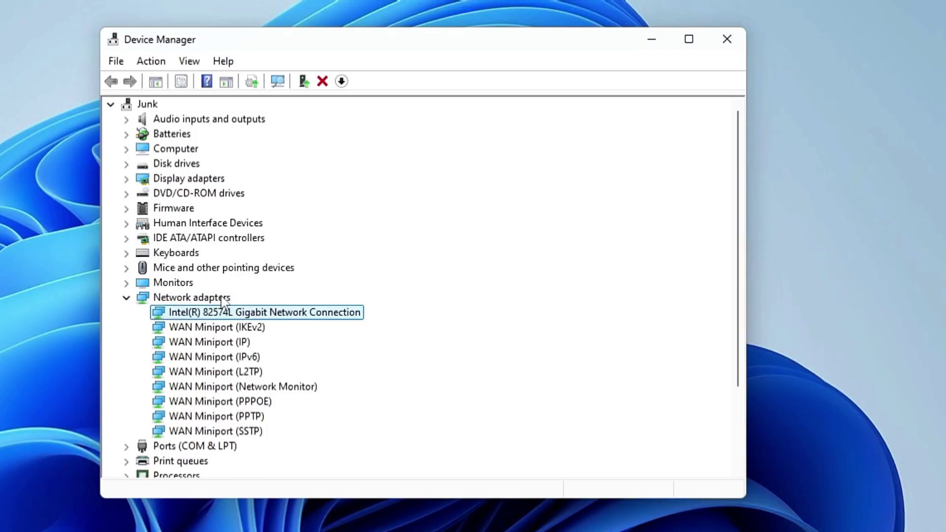
pyautogui.rightClick(246, 317)
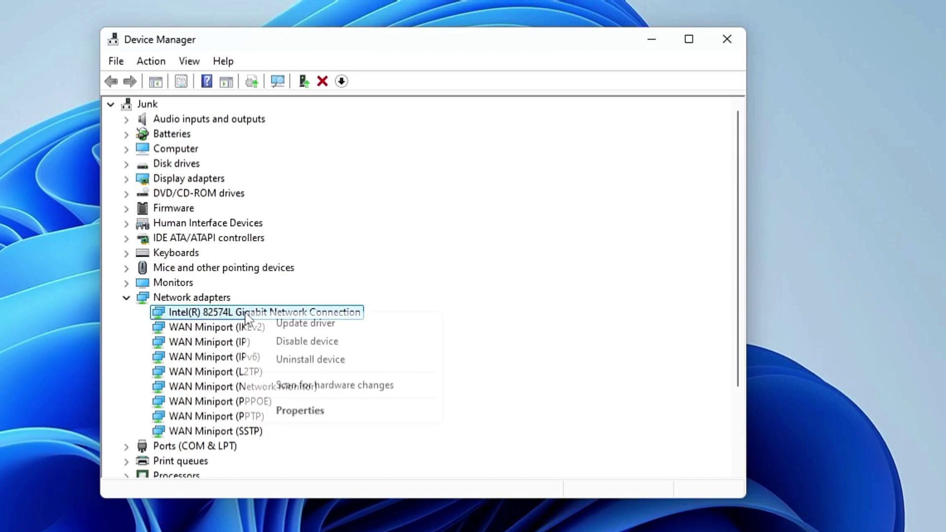
pyautogui.click(303, 360)
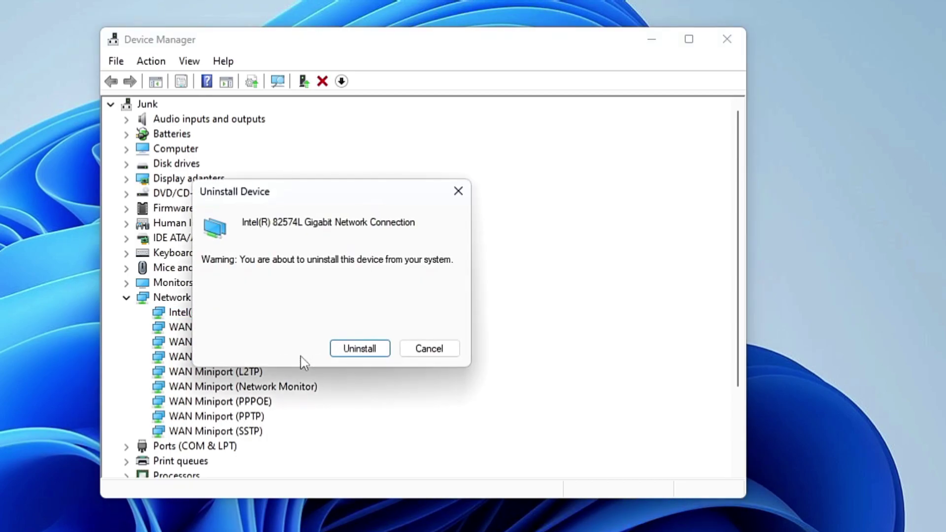
pyautogui.click(362, 351)
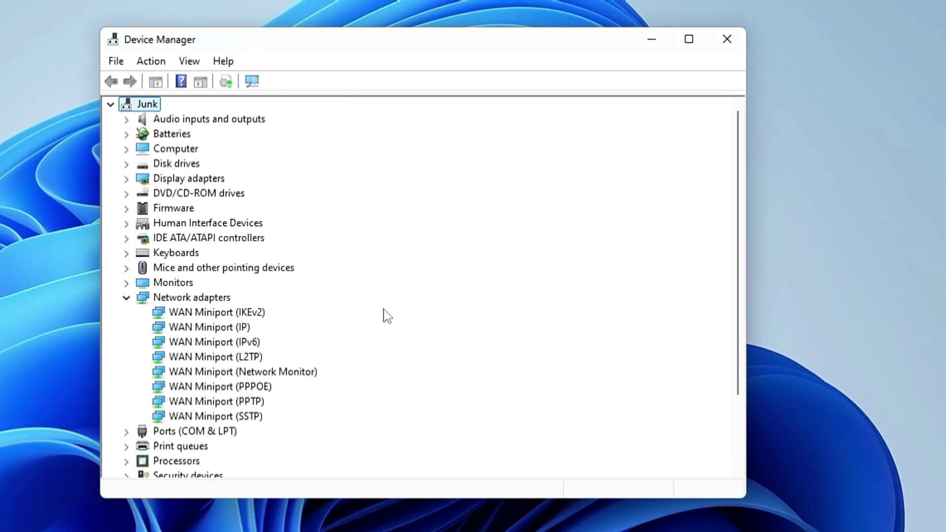
pyautogui.click(721, 43)
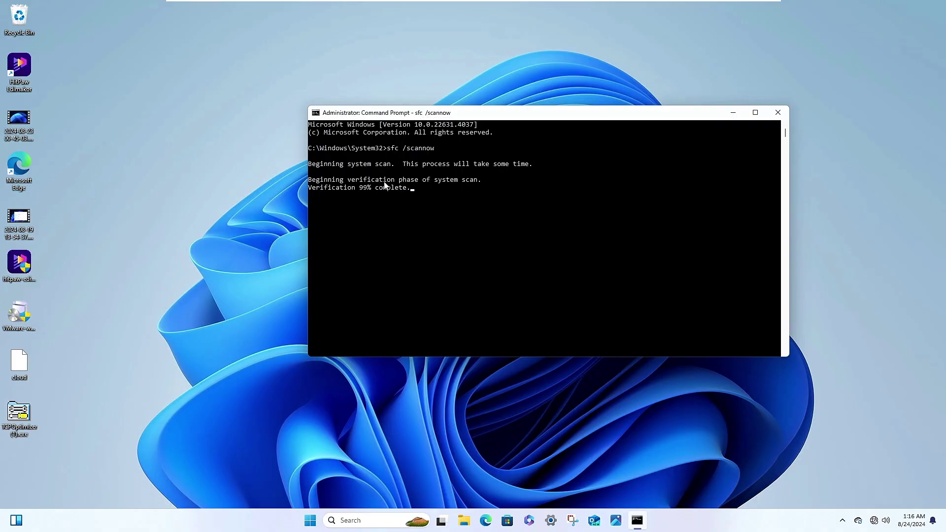
# Close the Command Prompt window and restart Windows from the Start menu power options.
pyautogui.click(785, 112)
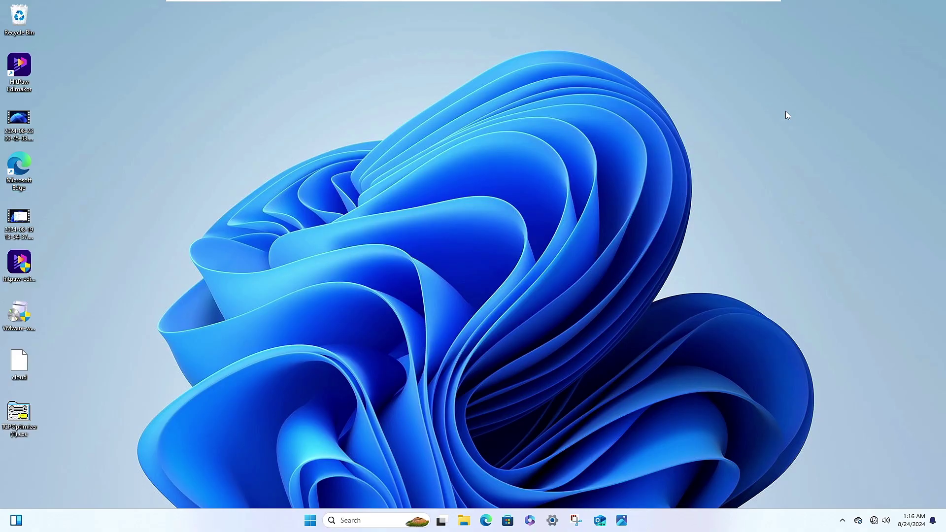
pyautogui.click(320, 521)
pyautogui.click(596, 486)
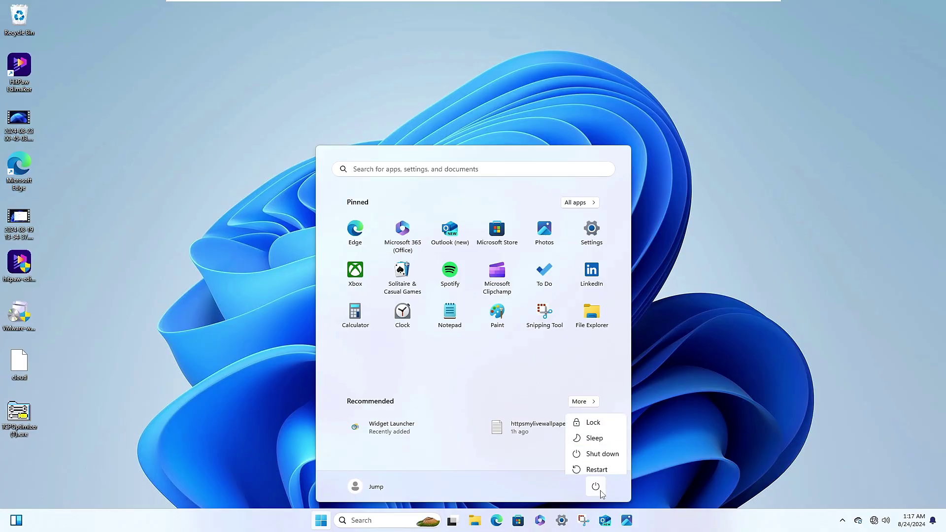
pyautogui.click(606, 467)
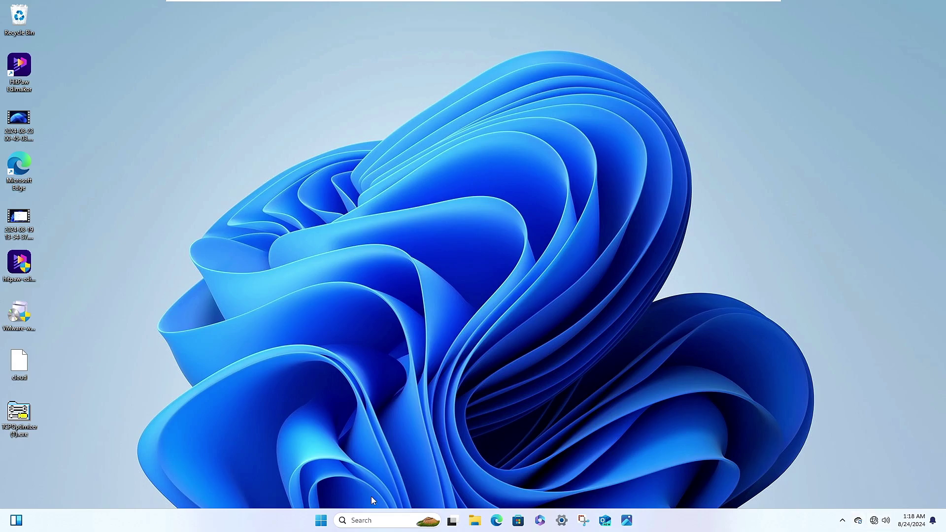
# Run Network reset from Settings, confirm it, and dismiss the 5-minute shutdown notice.
pyautogui.click(383, 521)
pyautogui.write('reset')
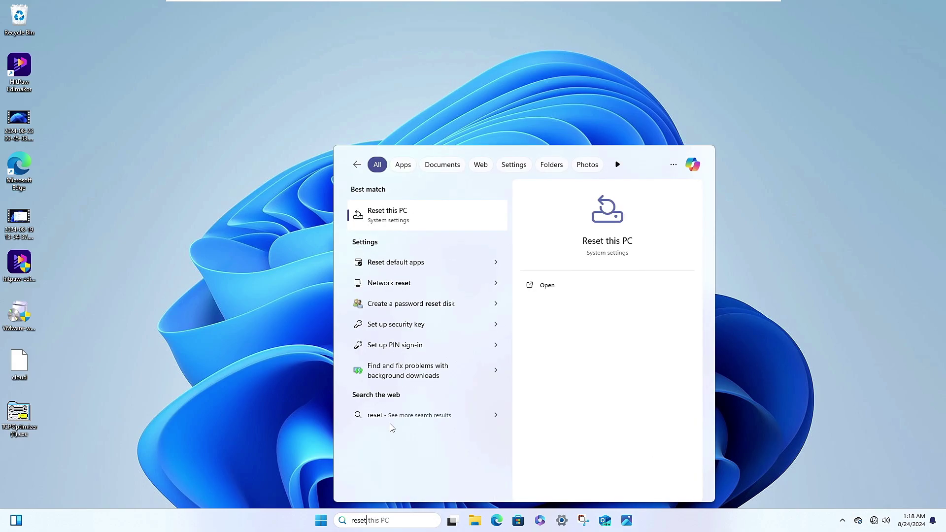
pyautogui.click(386, 284)
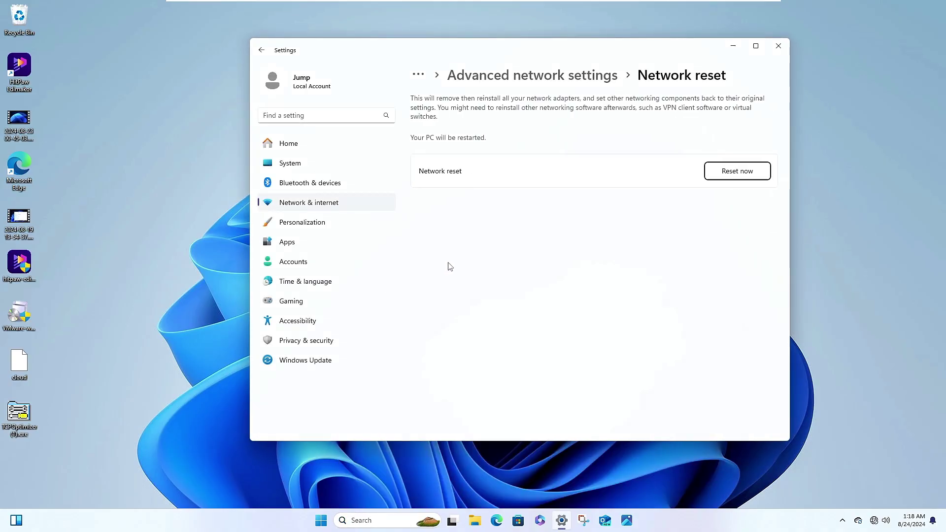
pyautogui.click(726, 174)
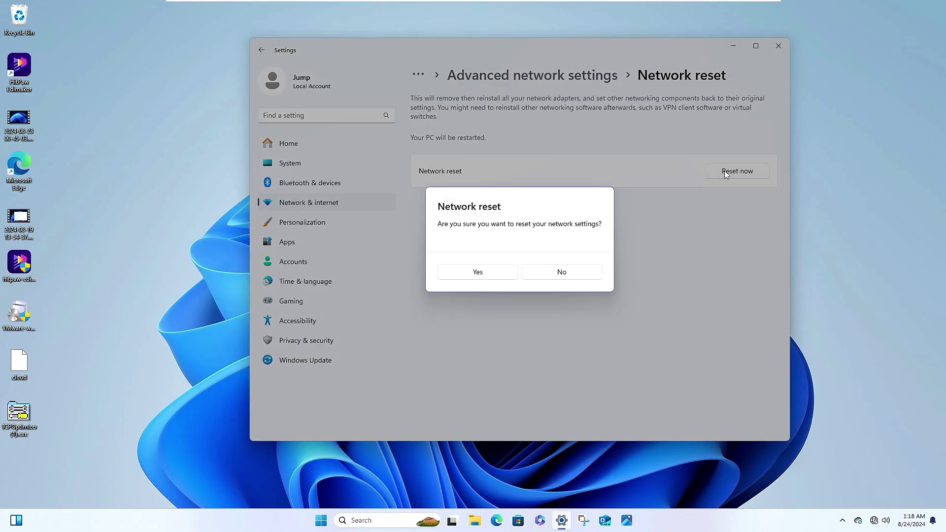
pyautogui.click(480, 275)
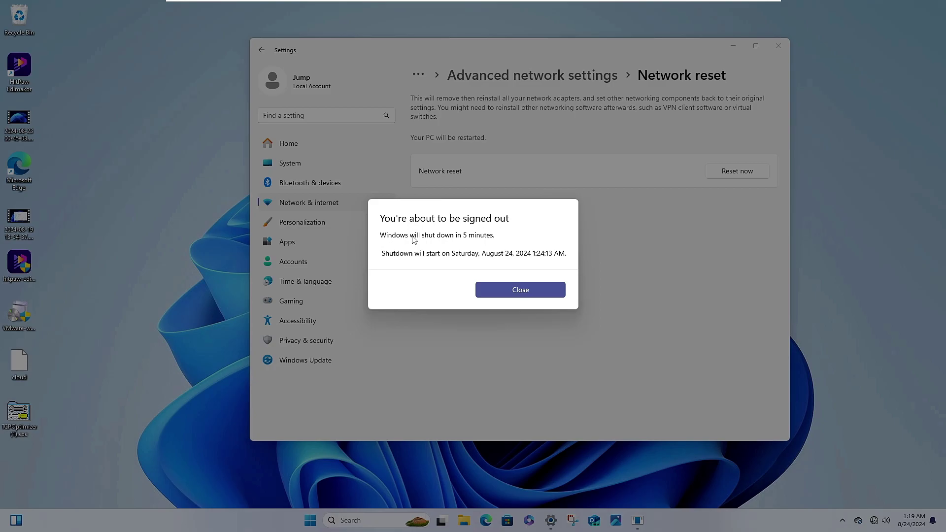
pyautogui.click(518, 290)
# Close the Settings window and restart the computer from the Start menu.
pyautogui.click(781, 48)
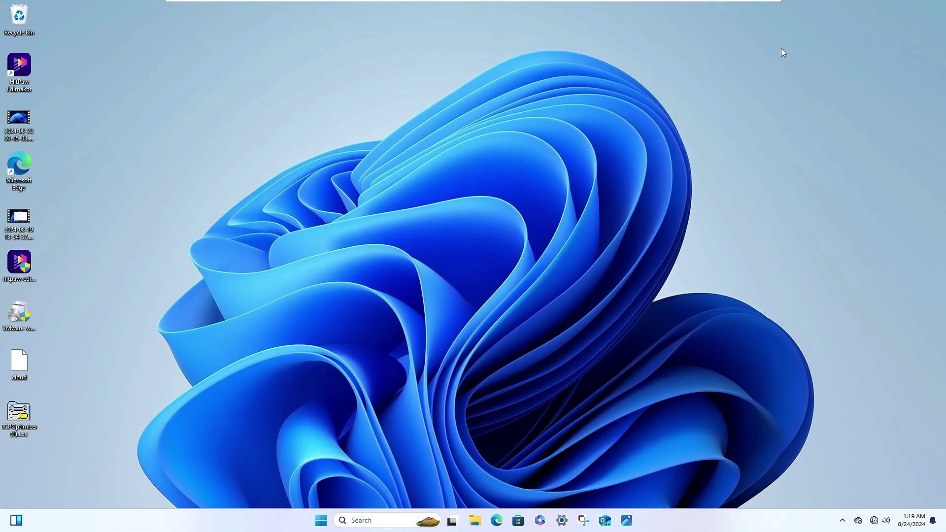
pyautogui.click(321, 520)
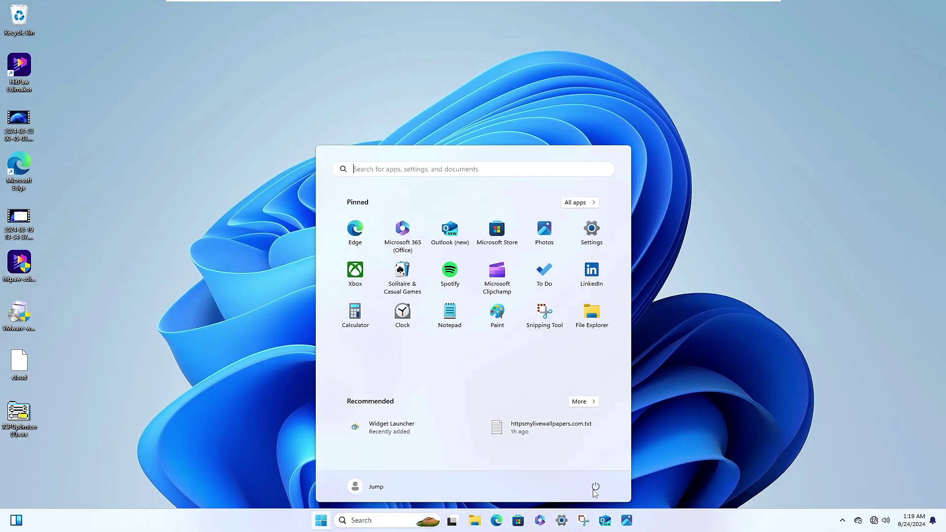
pyautogui.click(595, 486)
pyautogui.click(599, 465)
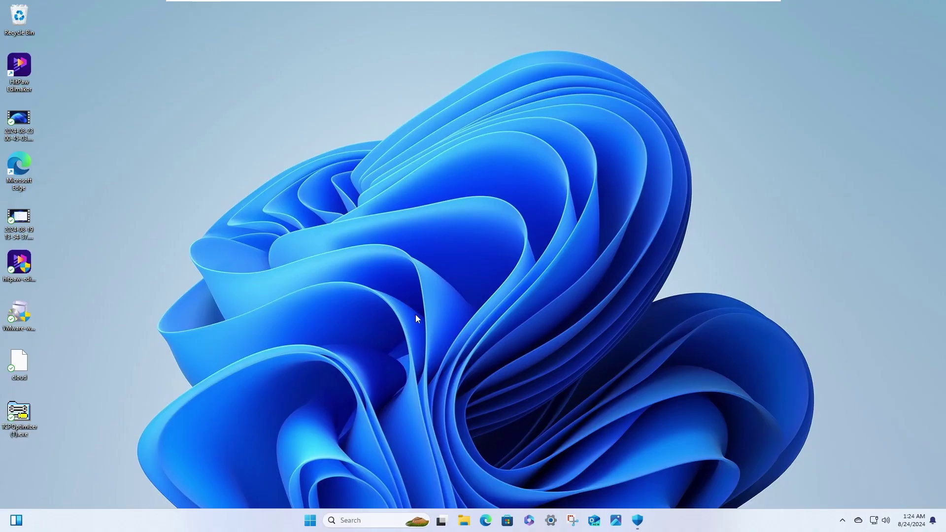
# Reopen Windows Security to the Virus & threat protection settings page.
pyautogui.moveTo(642, 522)
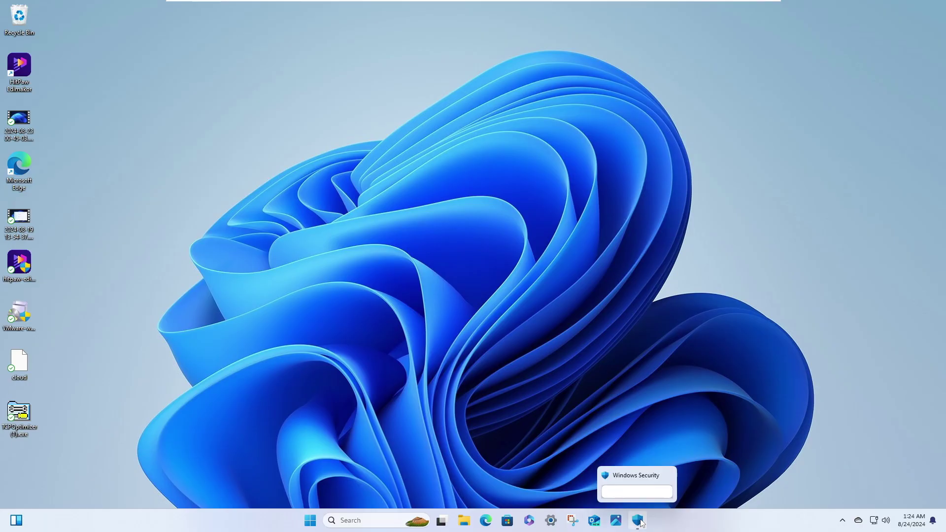
pyautogui.click(642, 522)
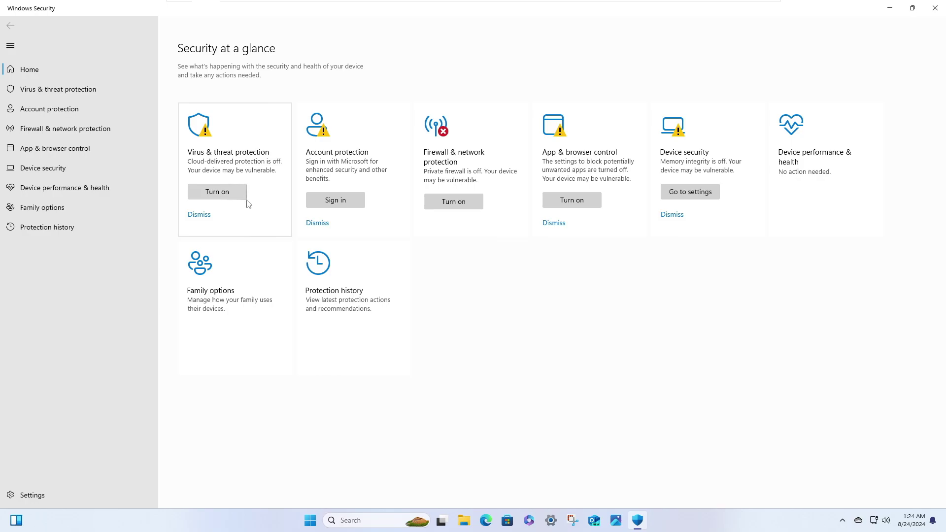
pyautogui.click(29, 96)
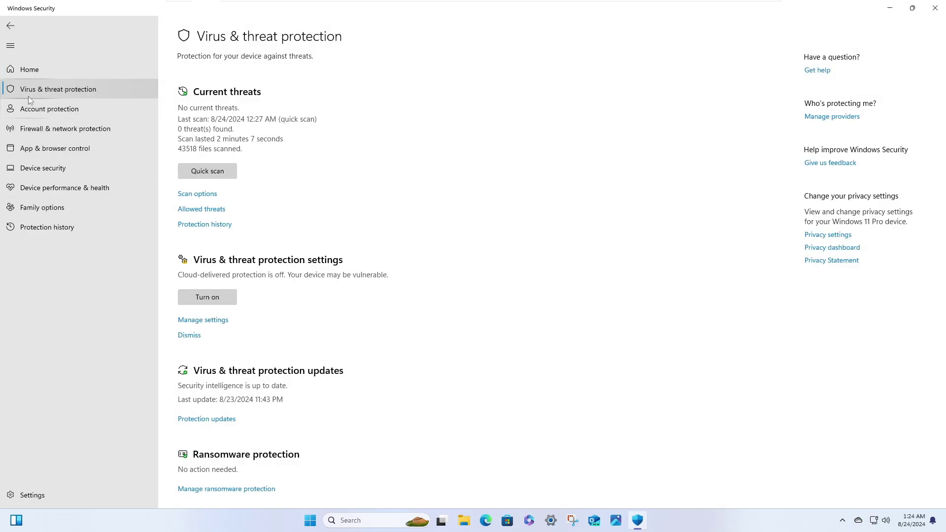
pyautogui.click(216, 321)
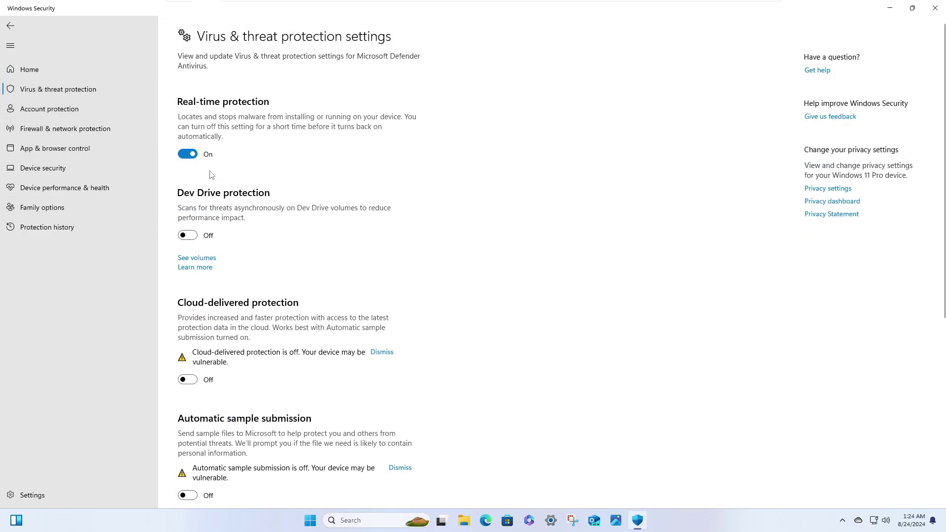
# Turn on Dev Drive and cloud-delivered protection, then minimize Edge after YouTube loads.
pyautogui.click(190, 235)
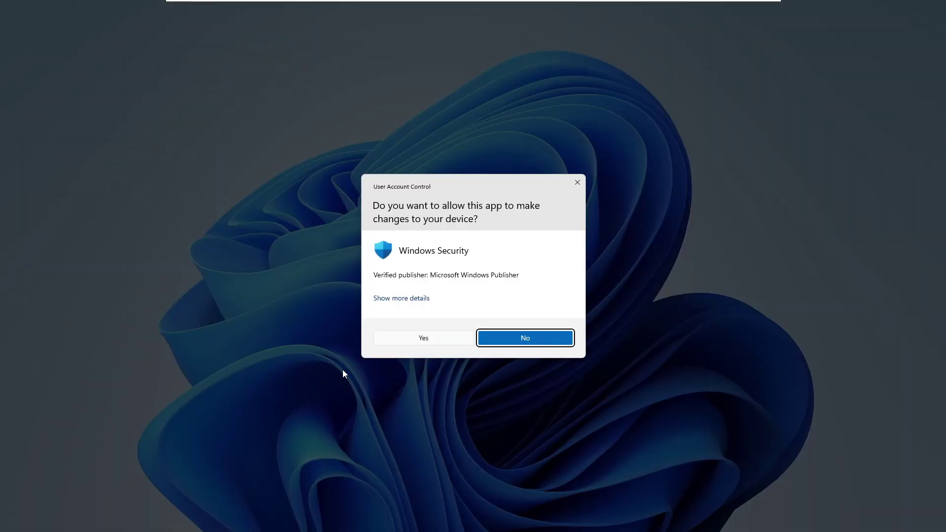
pyautogui.click(421, 339)
pyautogui.click(187, 380)
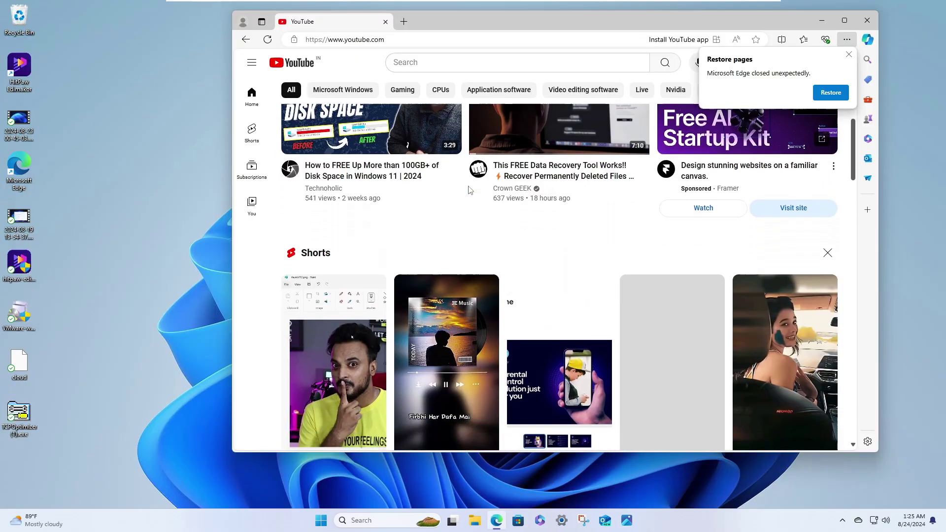
pyautogui.scroll(-5, 469, 194)
pyautogui.scroll(-5, 470, 202)
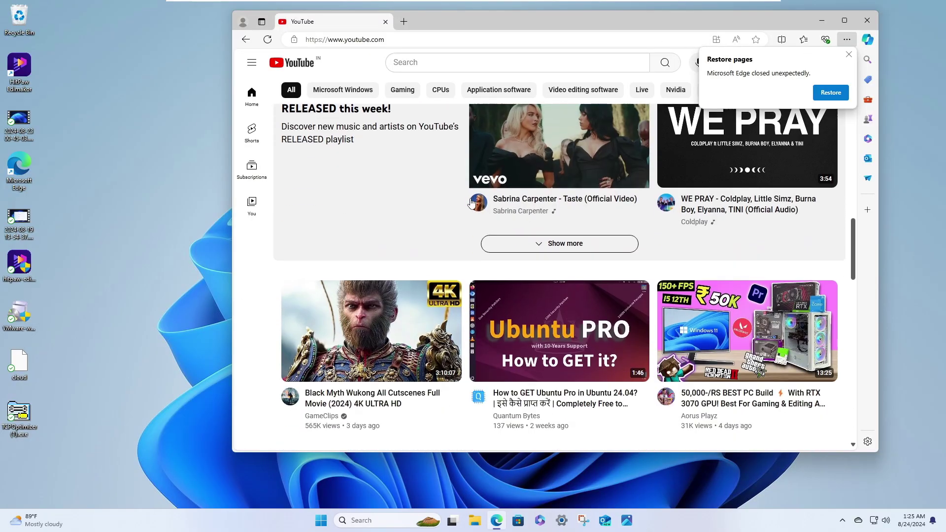
pyautogui.scroll(-1, 472, 208)
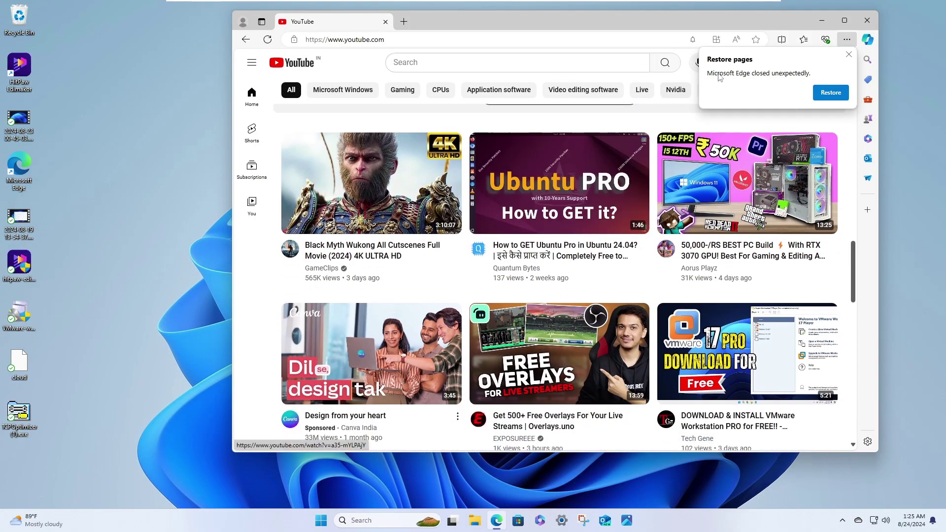
pyautogui.click(829, 22)
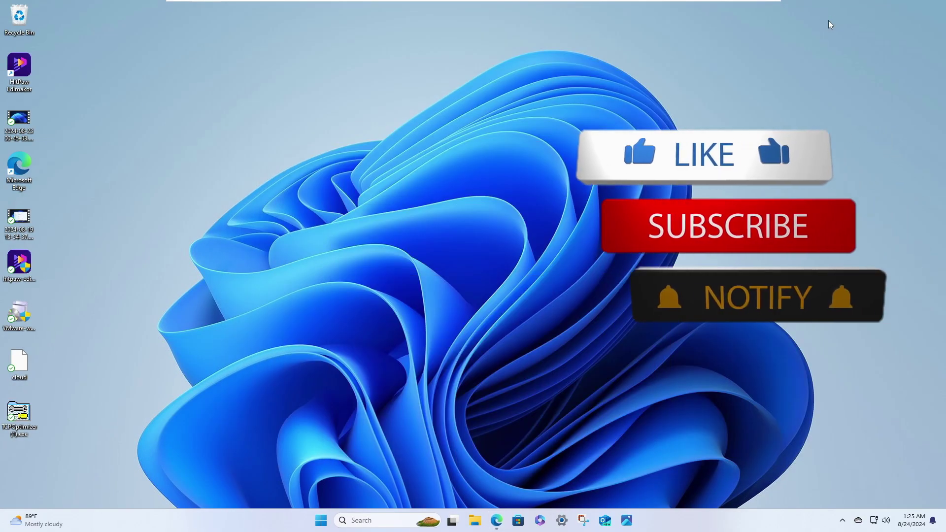